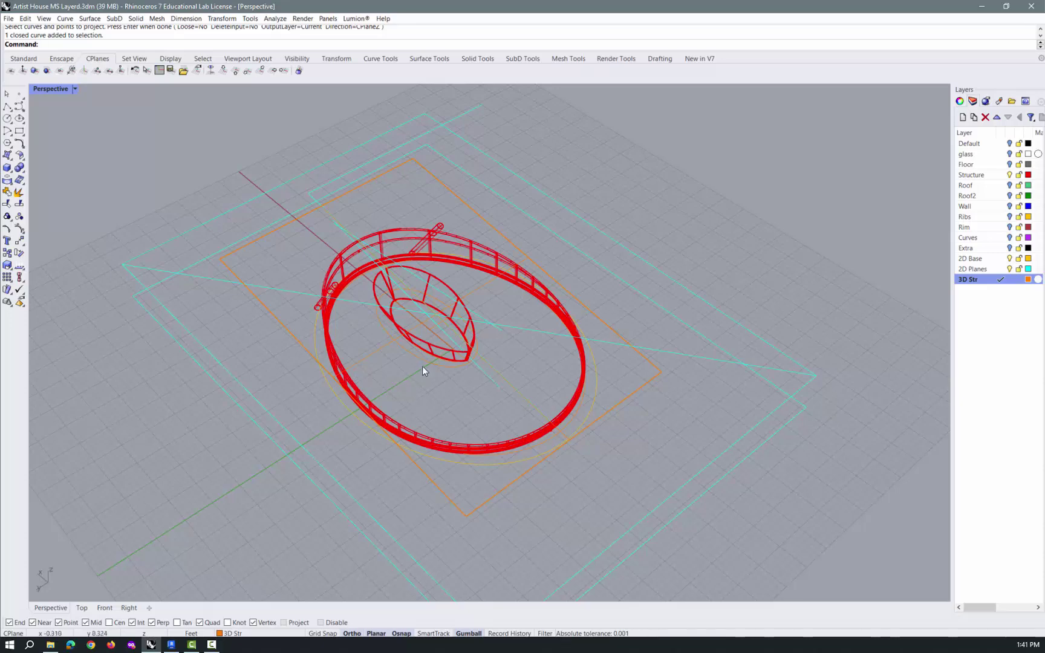
Examine the two small ellipses around the inner ring and the long sloping centre line on the 2D Planes layer.
{"action": "scroll", "coordinate": [422, 366], "scroll_direction": "up", "scroll_amount": 5}
{"action": "left_click", "coordinate": [430, 361]}
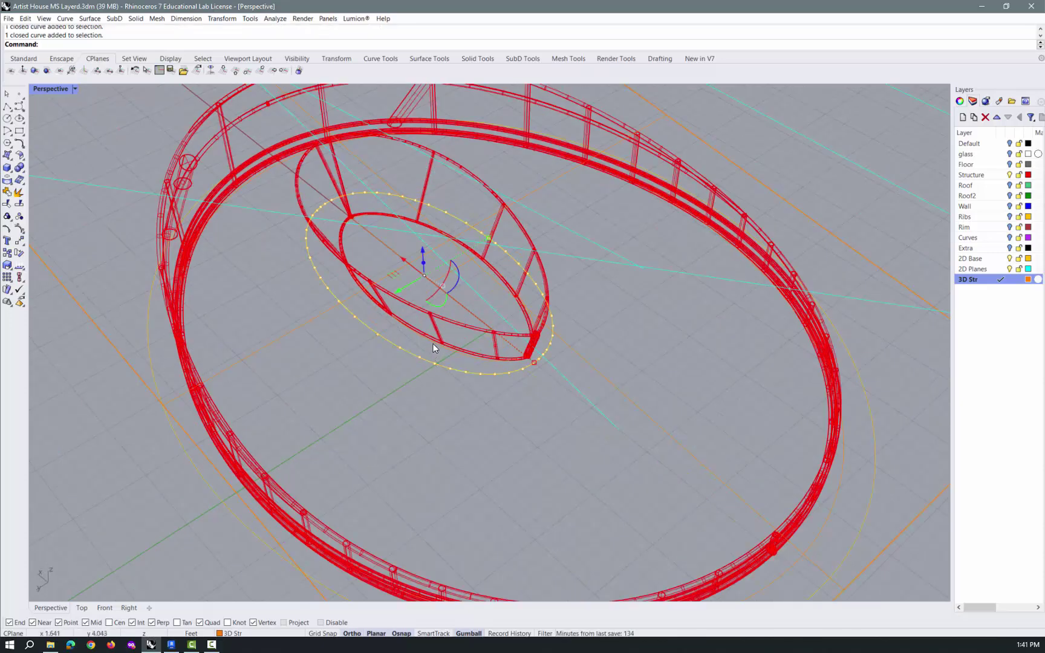
{"action": "left_click", "coordinate": [433, 344]}
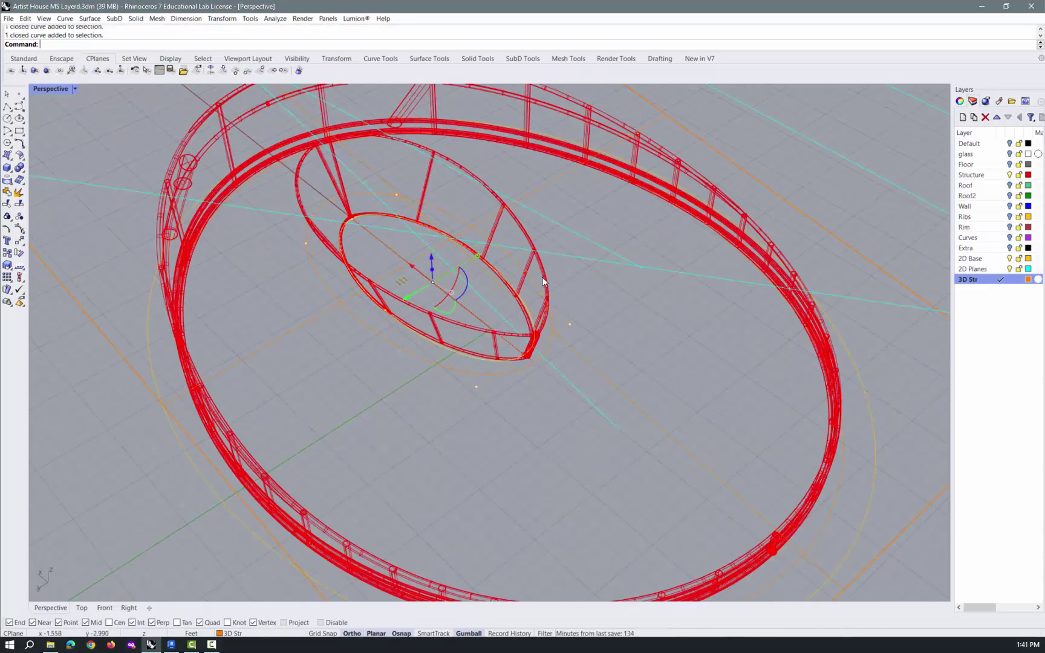
{"action": "scroll", "coordinate": [478, 376], "scroll_direction": "down", "scroll_amount": 5}
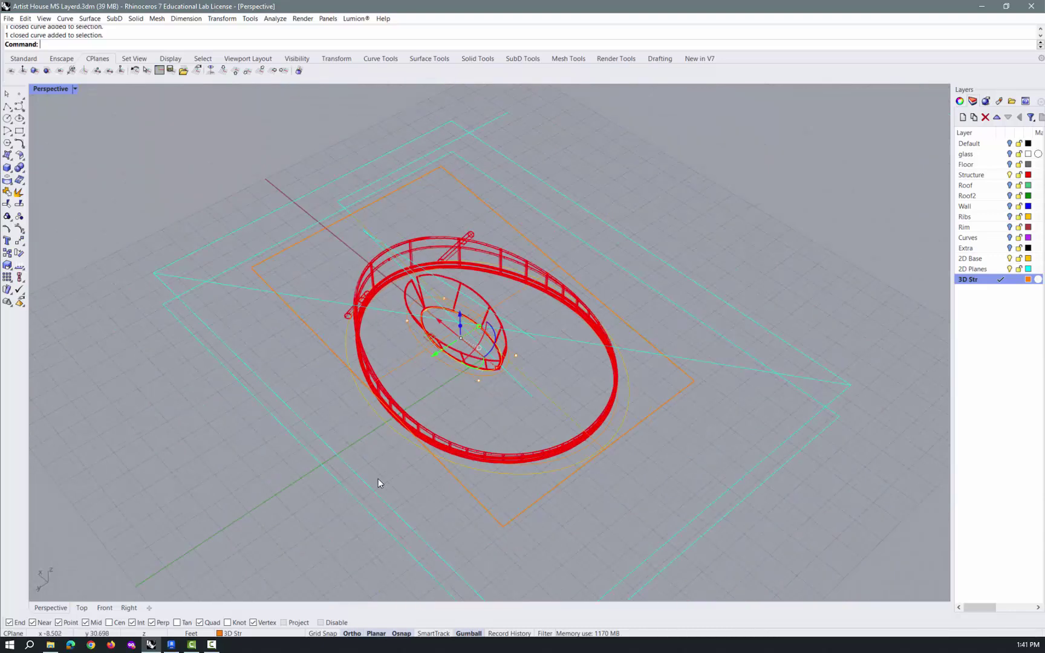
{"action": "key", "text": "Escape"}
{"action": "right_click_drag", "start_coordinate": [378, 482], "coordinate": [336, 495]}
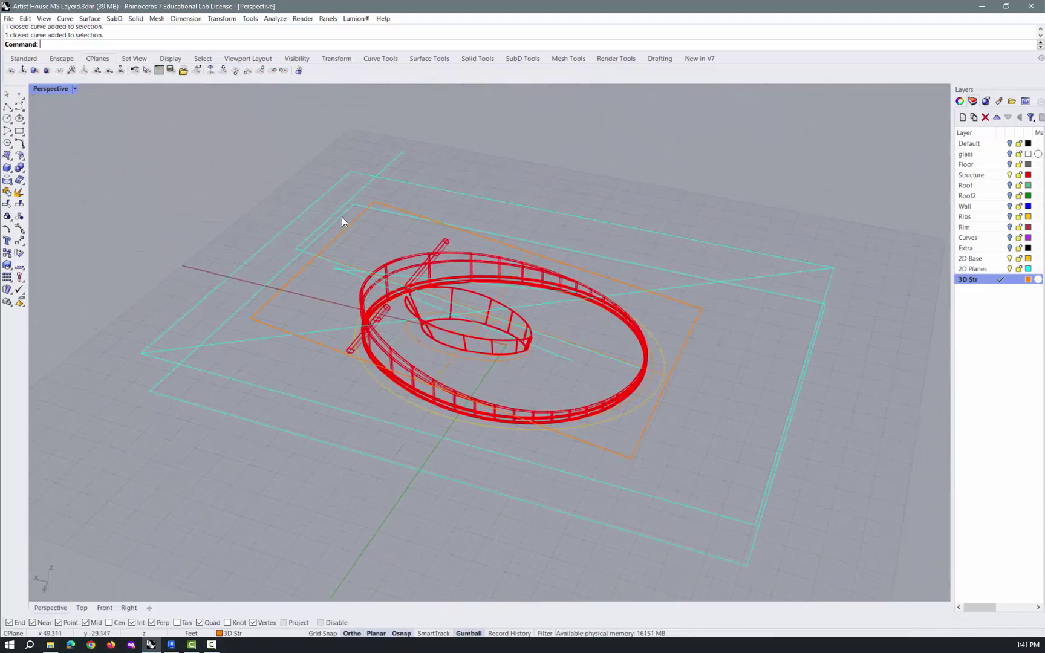
{"action": "left_click", "coordinate": [307, 254]}
{"action": "right_click_drag", "start_coordinate": [335, 293], "coordinate": [417, 421]}
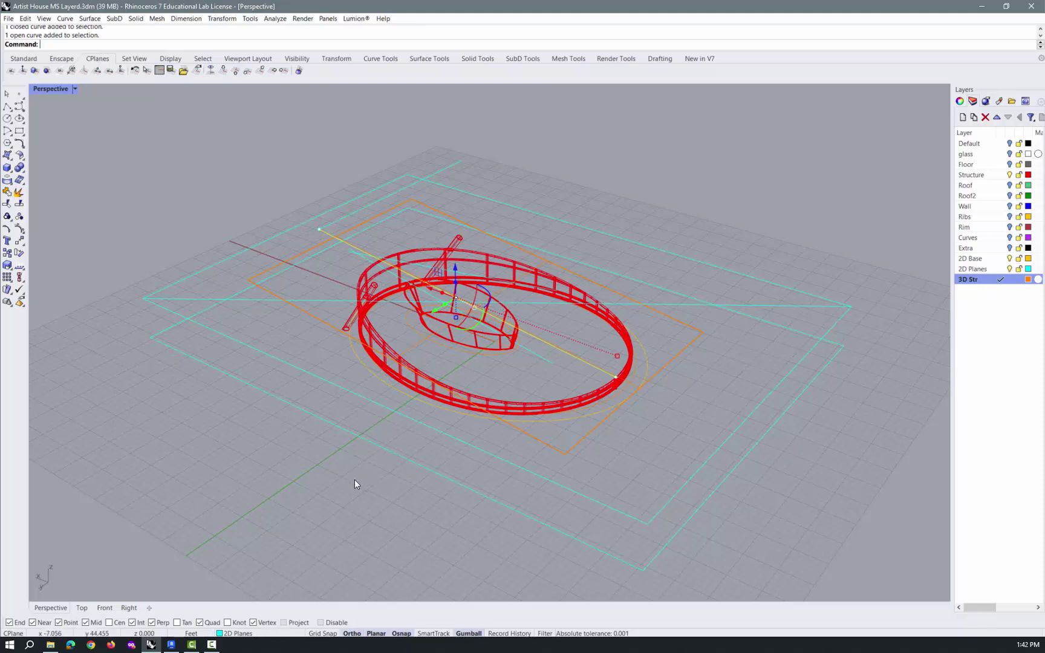
{"action": "key", "text": "Escape"}
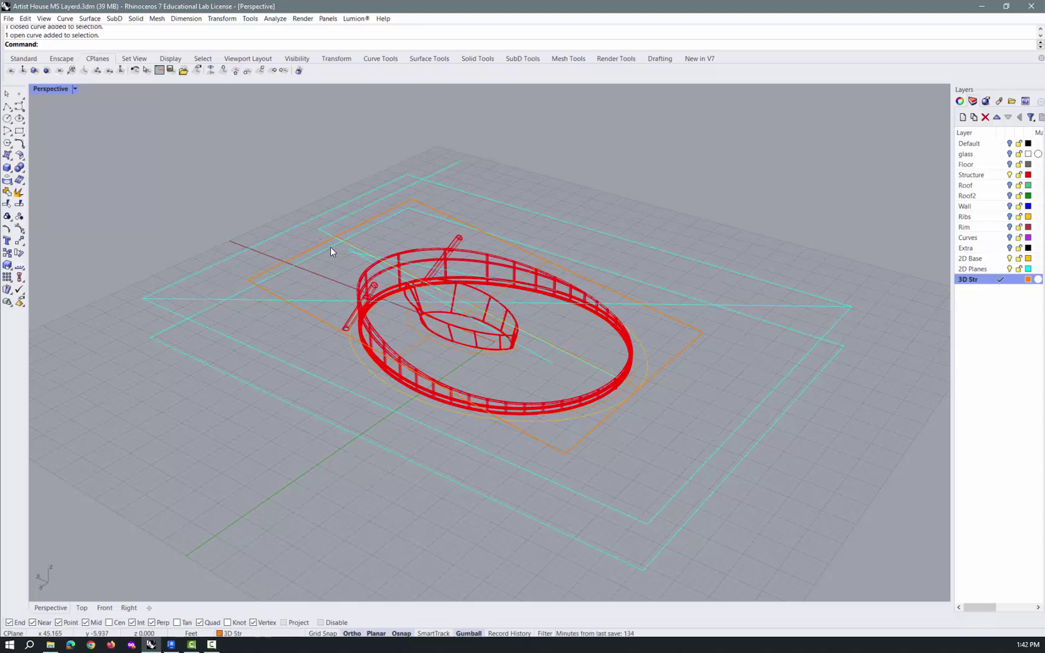
Check the model in Shaded display mode and return the Perspective view to Wireframe.
{"action": "left_click", "coordinate": [69, 89]}
{"action": "left_click", "coordinate": [77, 135]}
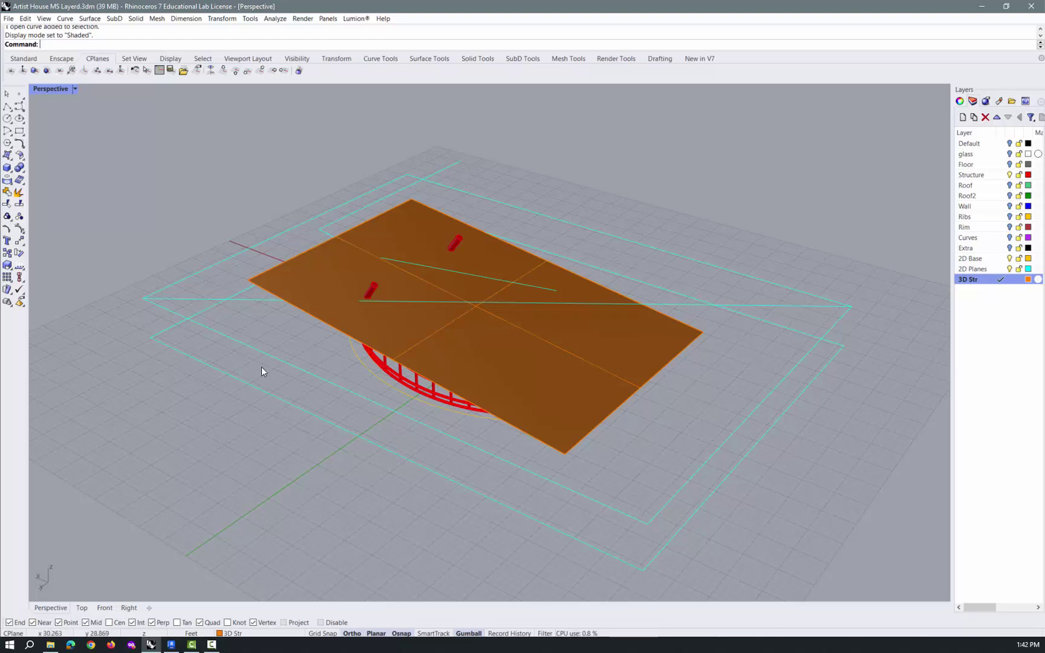
{"action": "left_click", "coordinate": [75, 89]}
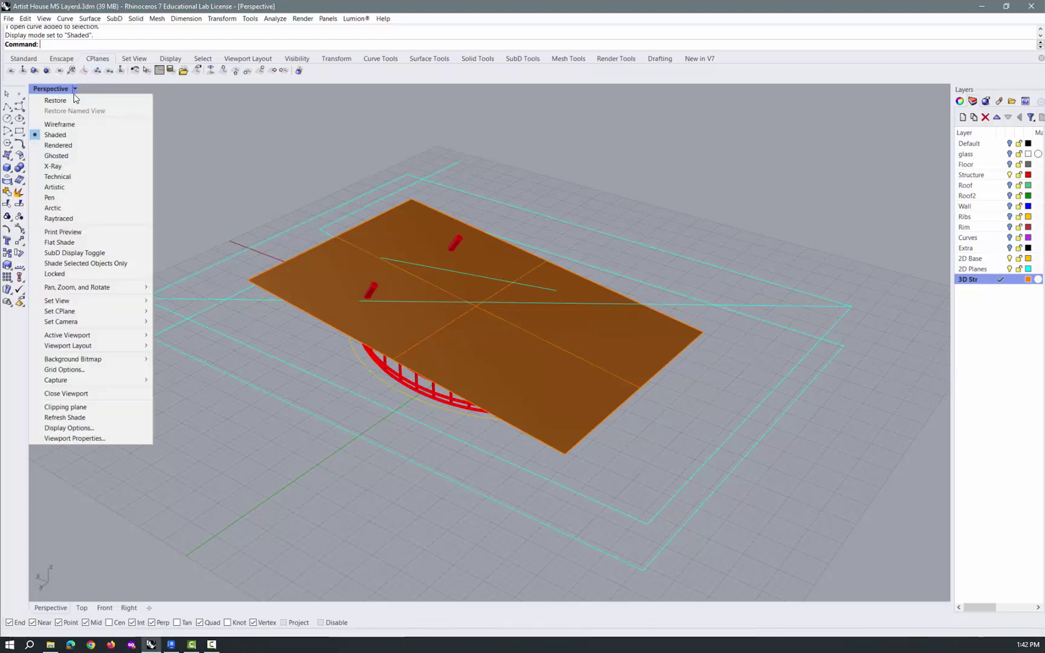
{"action": "left_click", "coordinate": [69, 125]}
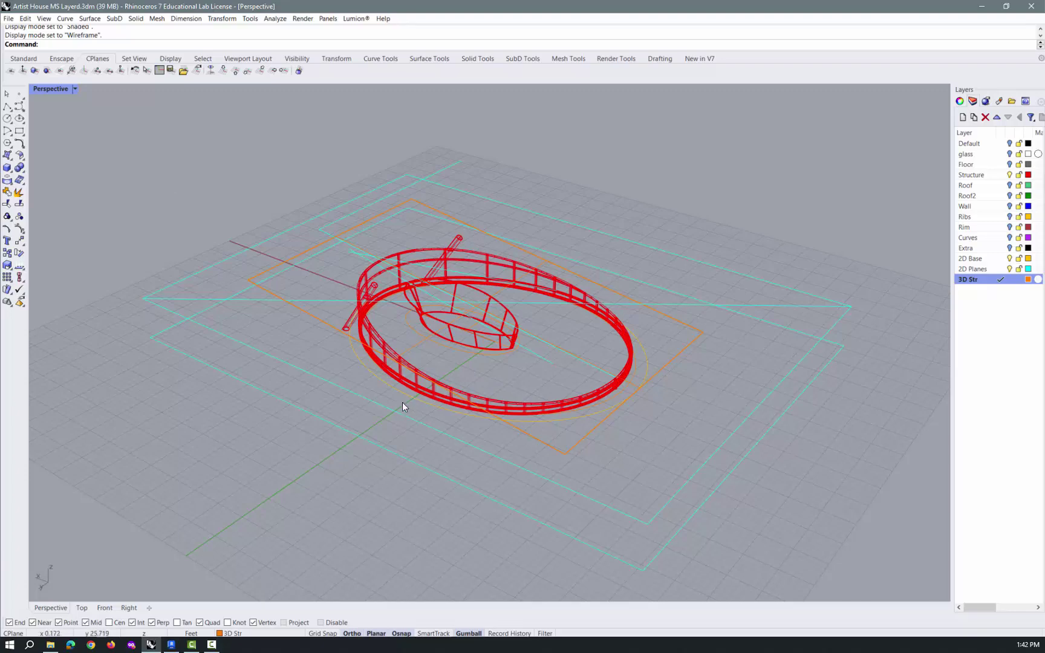
Project the large ellipse just outside the outer ring's base onto the sloping rectangular surface, along the CPlane Z direction.
{"action": "scroll", "coordinate": [626, 355], "scroll_direction": "up", "scroll_amount": 5}
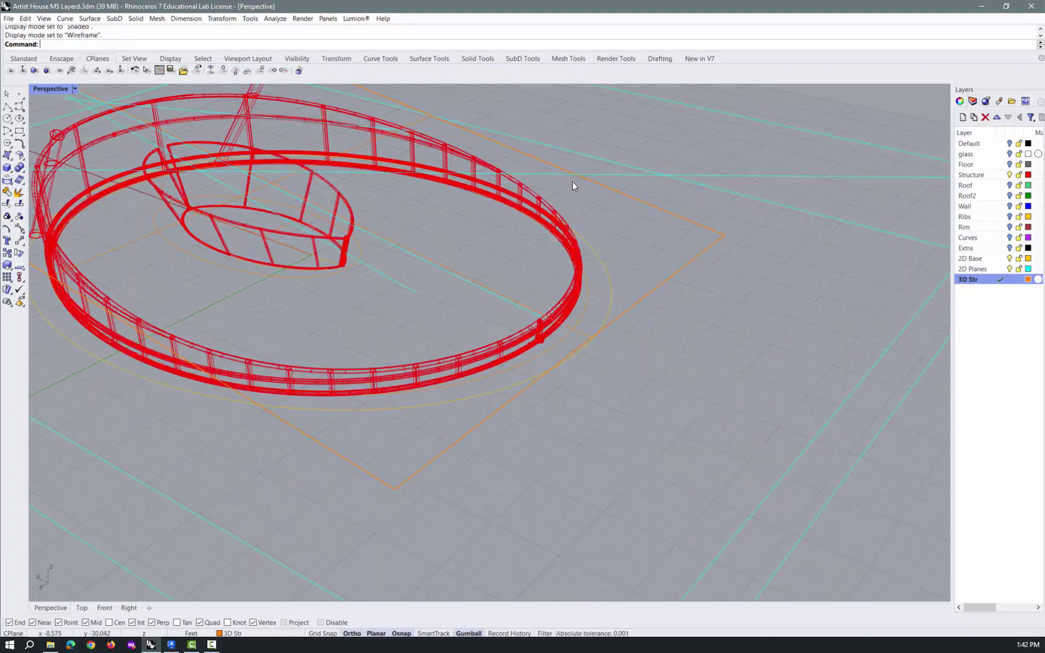
{"action": "scroll", "coordinate": [597, 390], "scroll_direction": "down", "scroll_amount": 5}
{"action": "scroll", "coordinate": [404, 333], "scroll_direction": "up", "scroll_amount": 3}
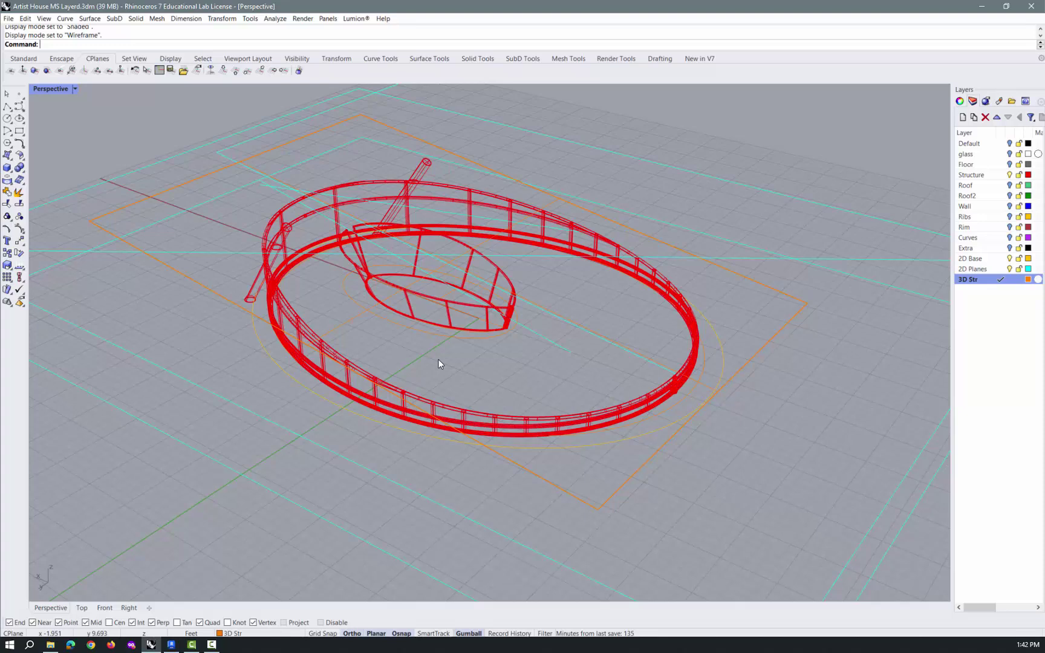
{"action": "key", "text": "Return"}
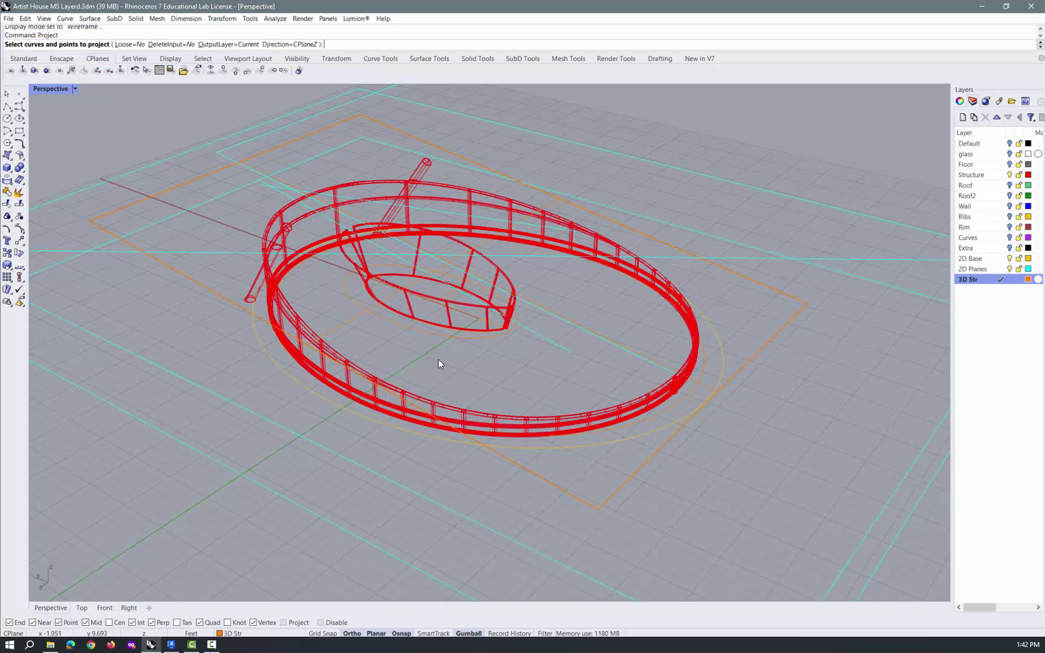
{"action": "left_click", "coordinate": [702, 364]}
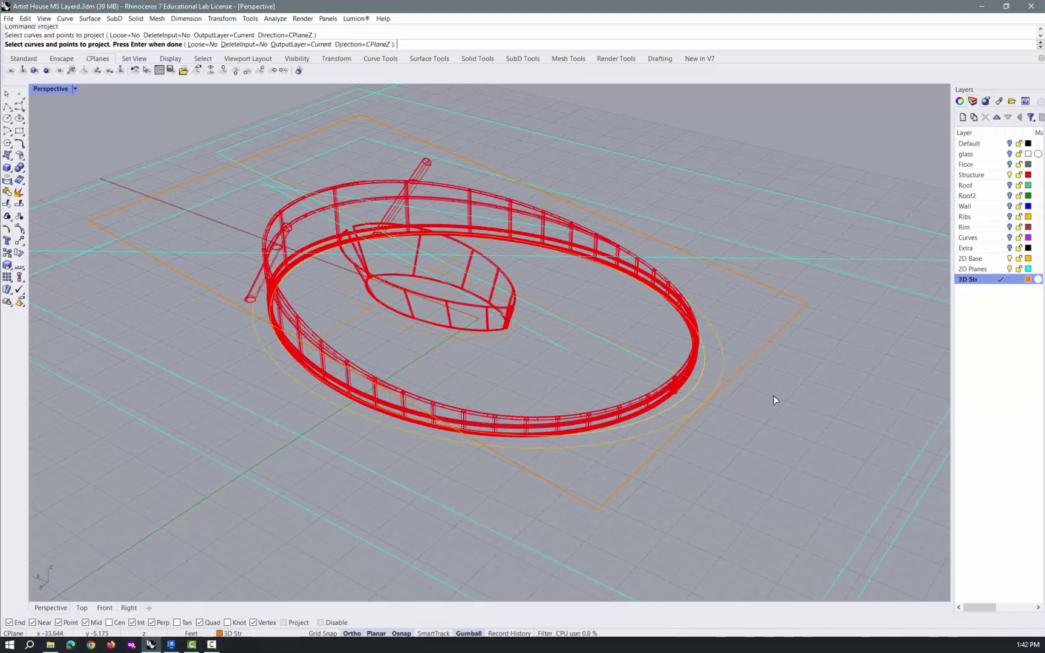
{"action": "key", "text": "Return"}
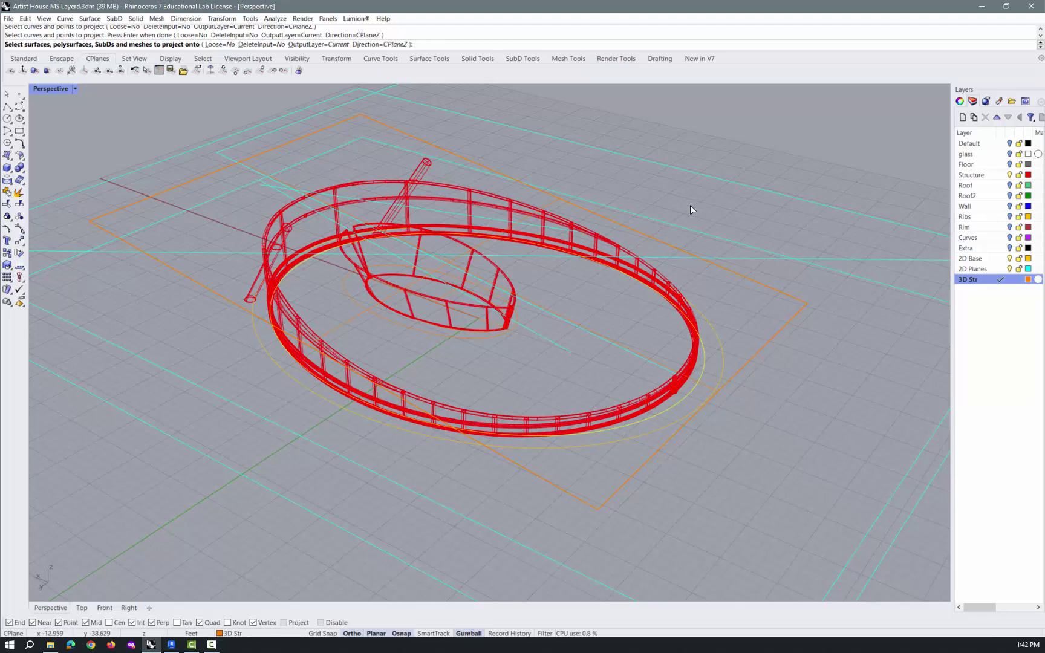
{"action": "left_click", "coordinate": [389, 127]}
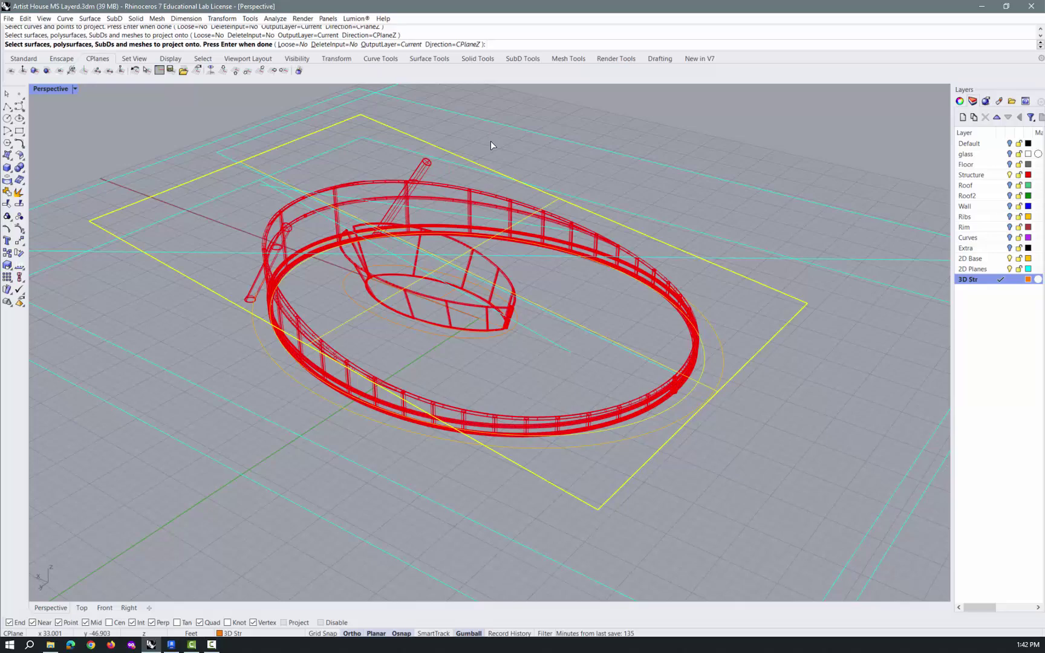
{"action": "key", "text": "Return"}
{"action": "right_click_drag", "start_coordinate": [299, 262], "coordinate": [372, 375]}
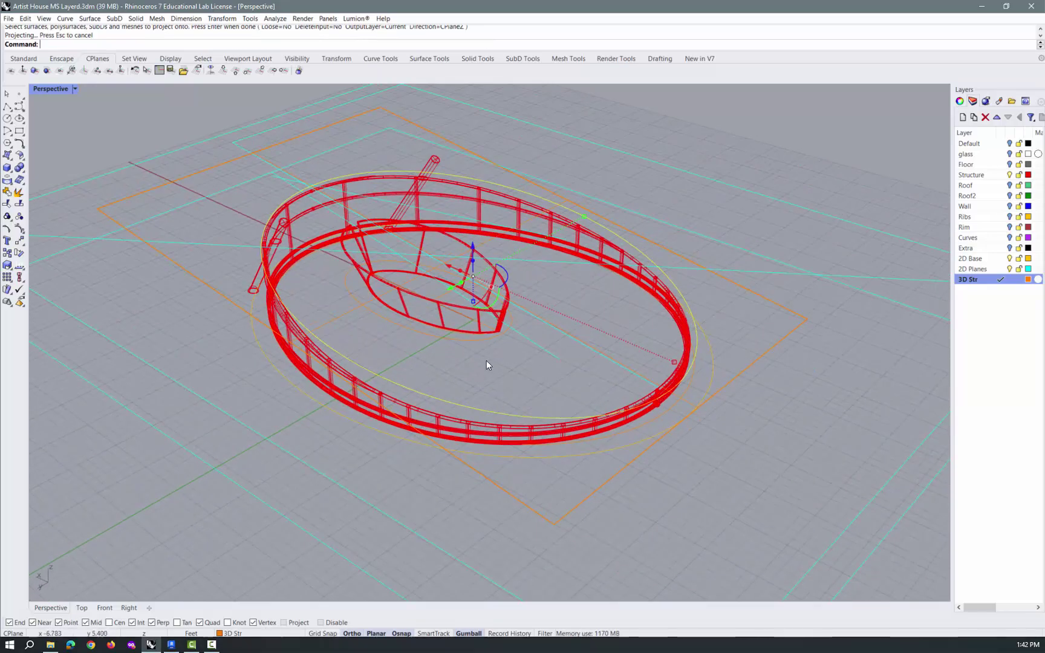
Project the small outer ellipse around the inner ring's base onto the same sloping surface, along the CPlane Z direction.
{"action": "key", "text": "Return"}
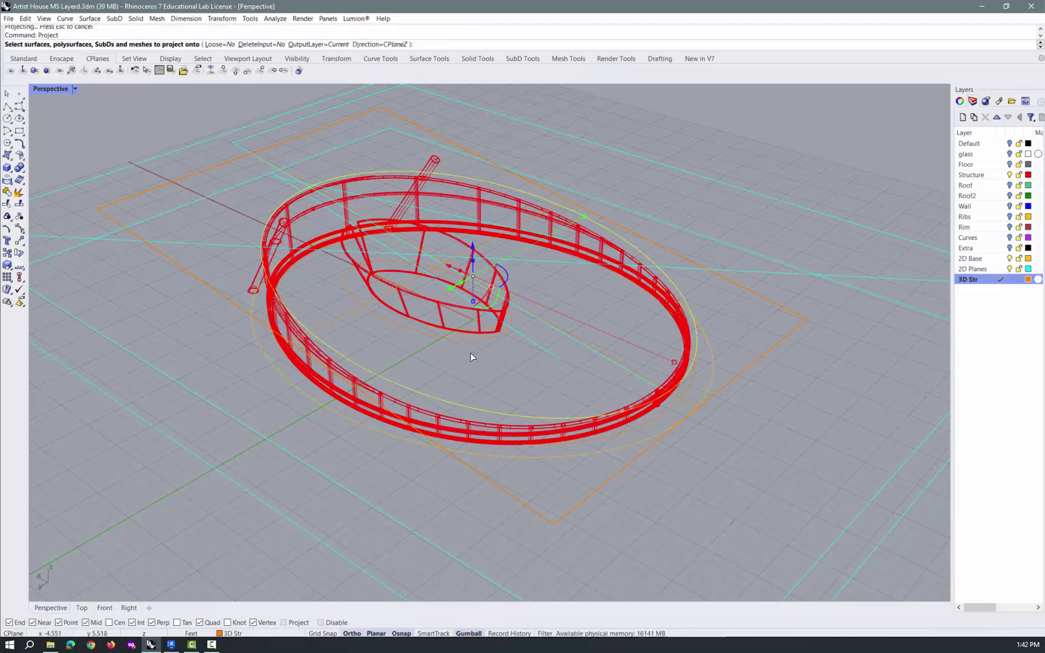
{"action": "key", "text": "Return"}
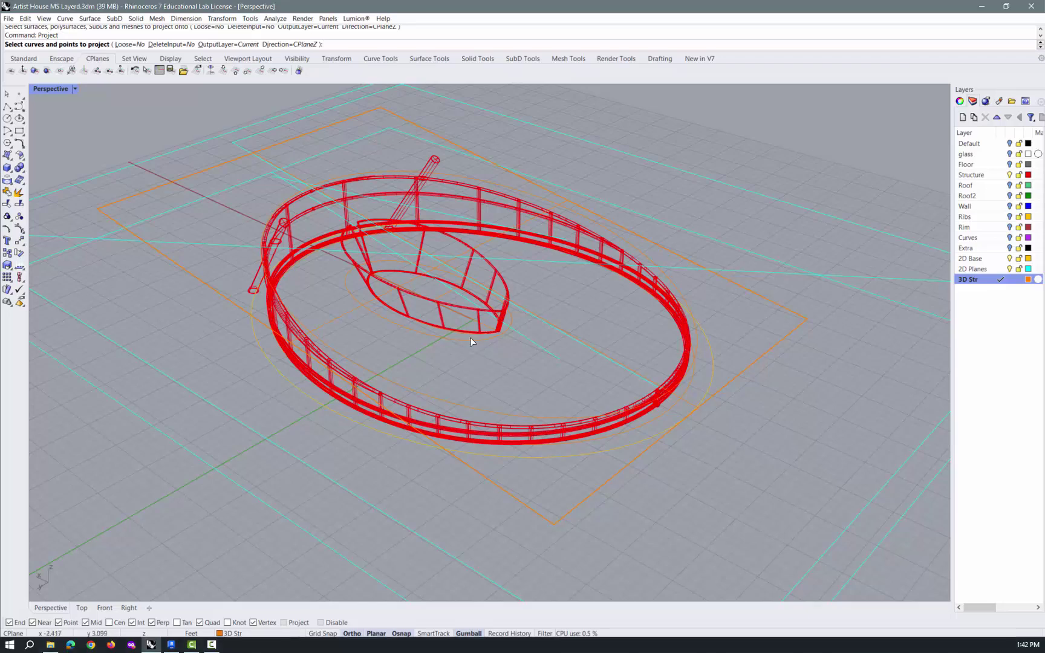
{"action": "left_click", "coordinate": [469, 340]}
{"action": "key", "text": "Return"}
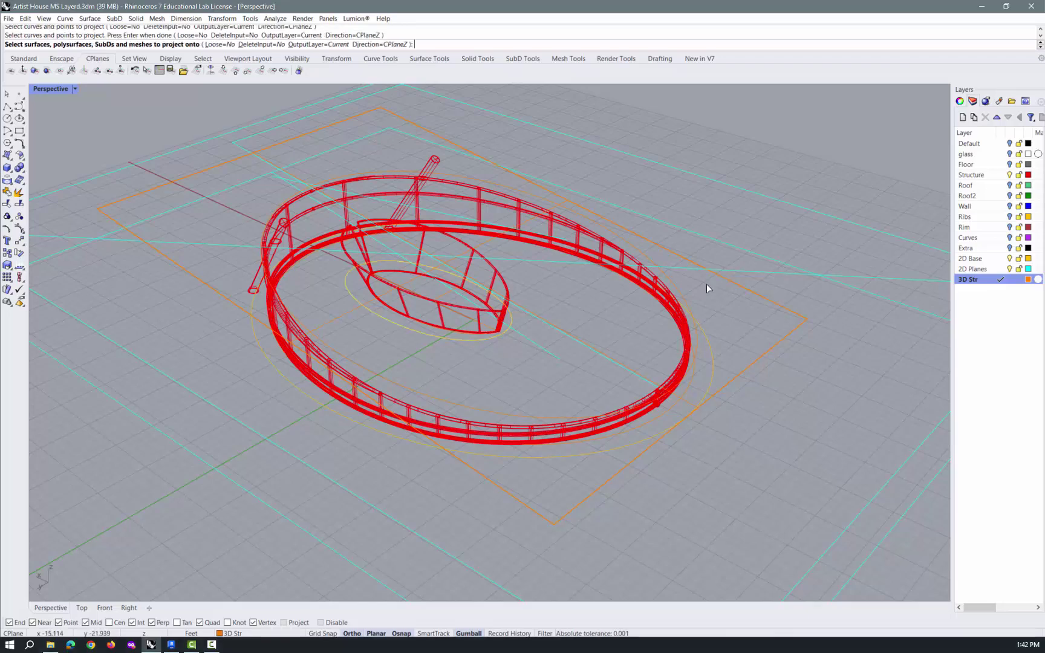
{"action": "left_click", "coordinate": [727, 278]}
{"action": "key", "text": "Return"}
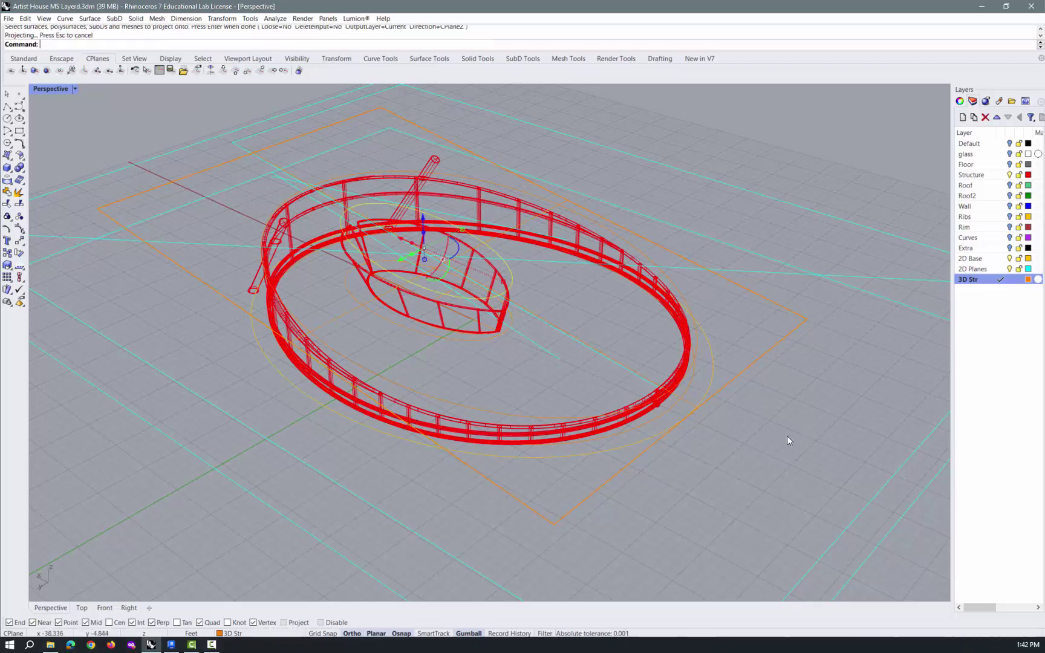
Turn off the Structure and 2D Planes layers.
{"action": "right_click_drag", "start_coordinate": [728, 459], "coordinate": [750, 459]}
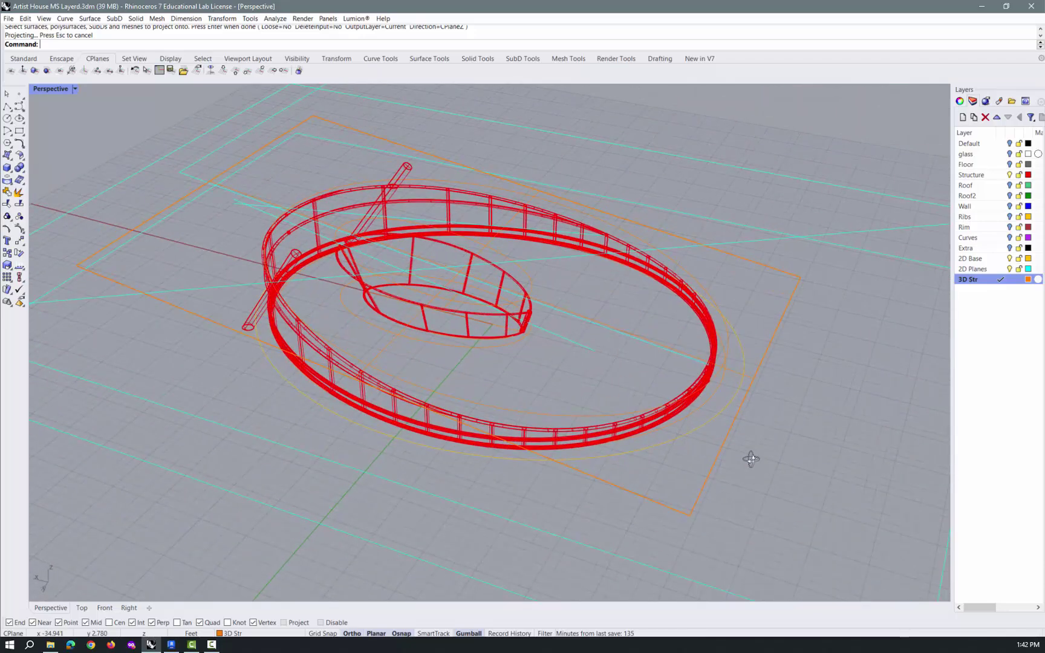
{"action": "left_click", "coordinate": [1009, 175]}
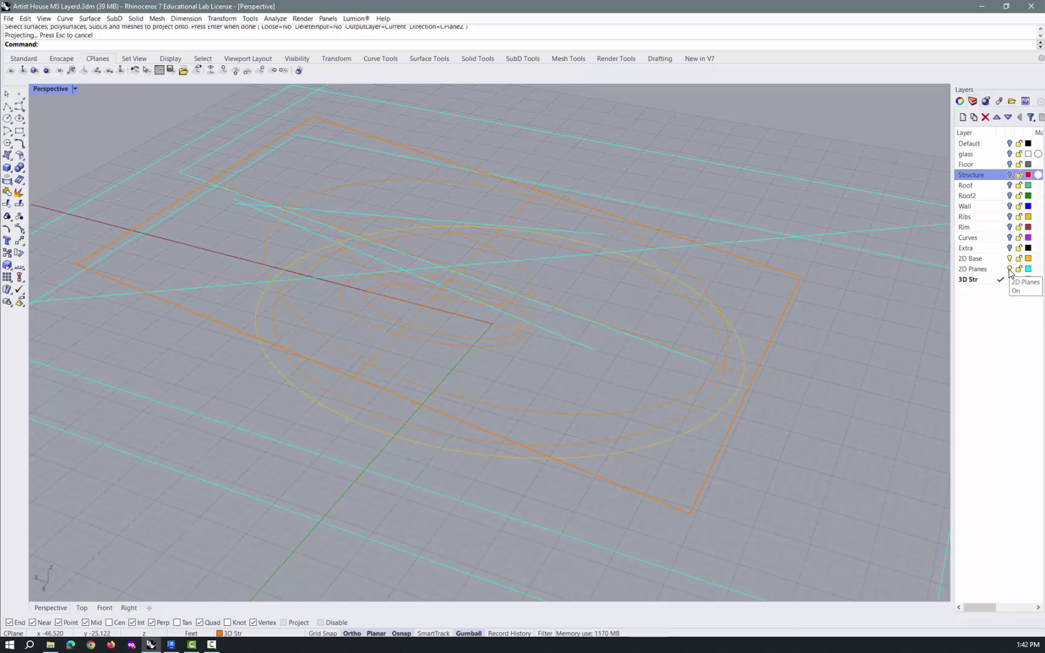
{"action": "left_click", "coordinate": [1009, 269]}
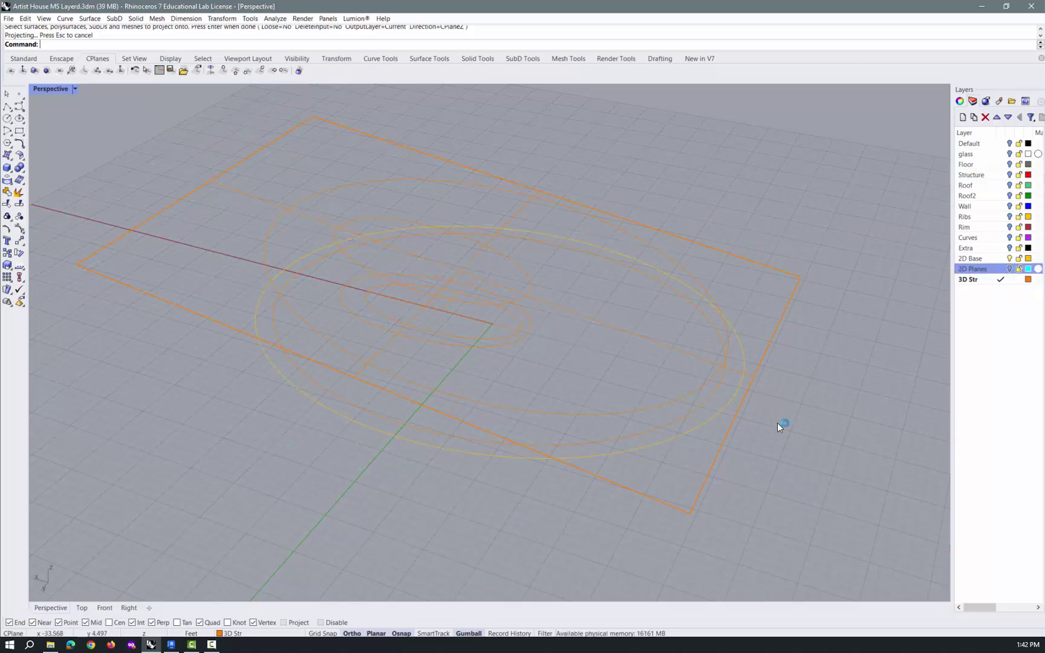
Move the sloping rectangular surface to the Extra layer.
{"action": "mouse_move", "coordinate": [776, 422]}
{"action": "right_mouse_down"}
{"action": "mouse_move", "coordinate": [789, 397]}
{"action": "mouse_move", "coordinate": [767, 411]}
{"action": "right_mouse_up"}
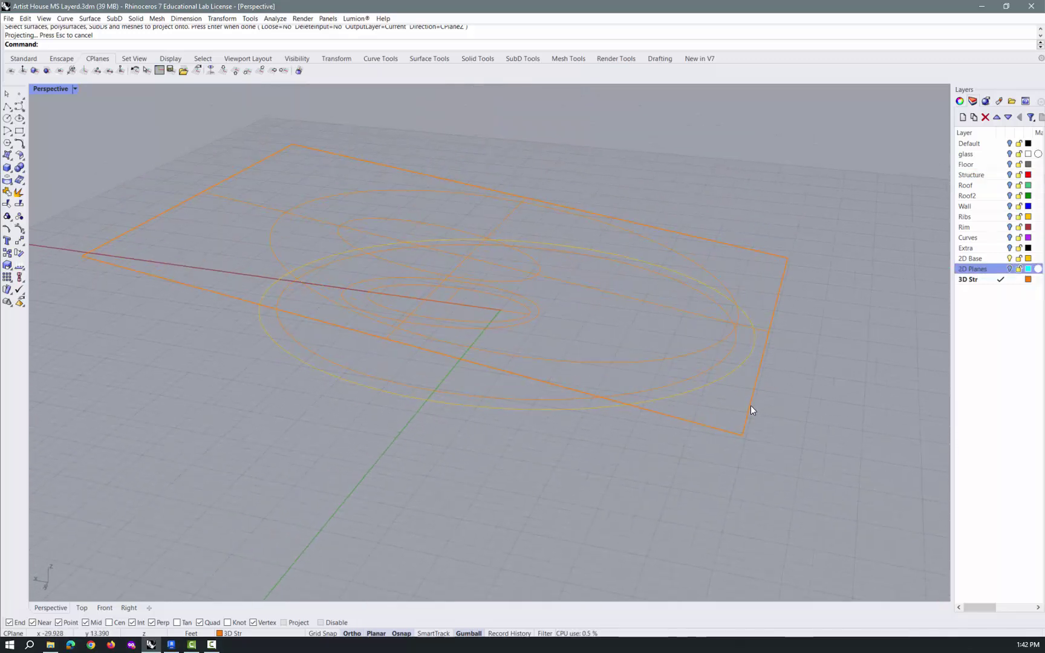
{"action": "left_click", "coordinate": [751, 406]}
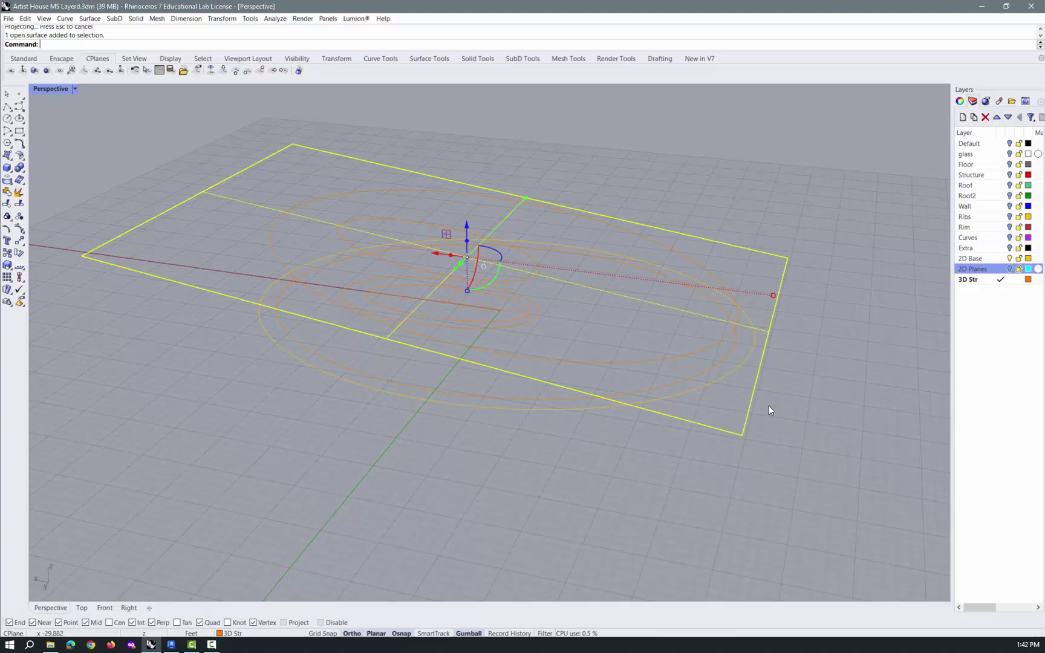
{"action": "right_click", "coordinate": [967, 248]}
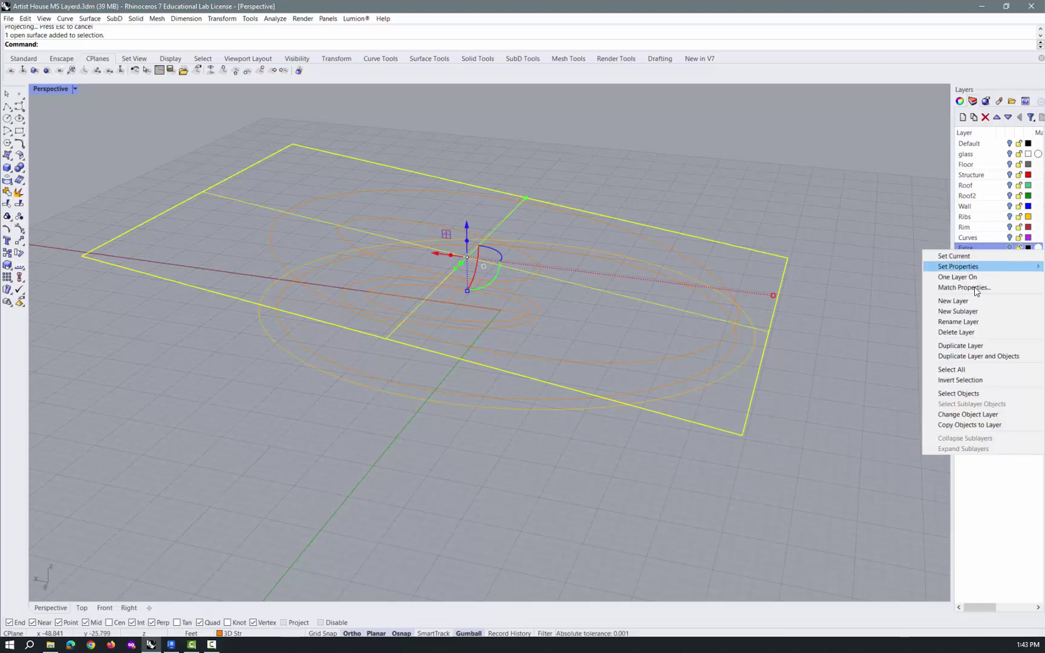
{"action": "left_click", "coordinate": [959, 415]}
Delete the outer of the two small base ellipses and the short open curve crossing the remaining small ellipse.
{"action": "mouse_move", "coordinate": [759, 443]}
{"action": "right_mouse_down"}
{"action": "mouse_move", "coordinate": [732, 457]}
{"action": "mouse_move", "coordinate": [760, 436]}
{"action": "mouse_move", "coordinate": [749, 438]}
{"action": "right_mouse_up"}
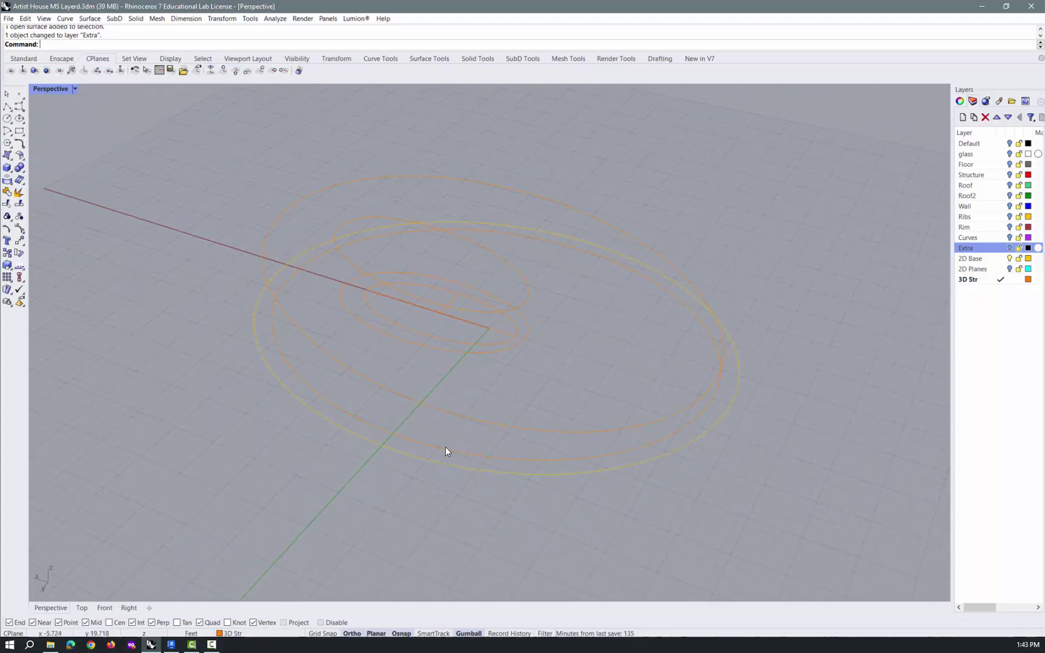
{"action": "left_click", "coordinate": [450, 352]}
{"action": "key", "text": "Delete"}
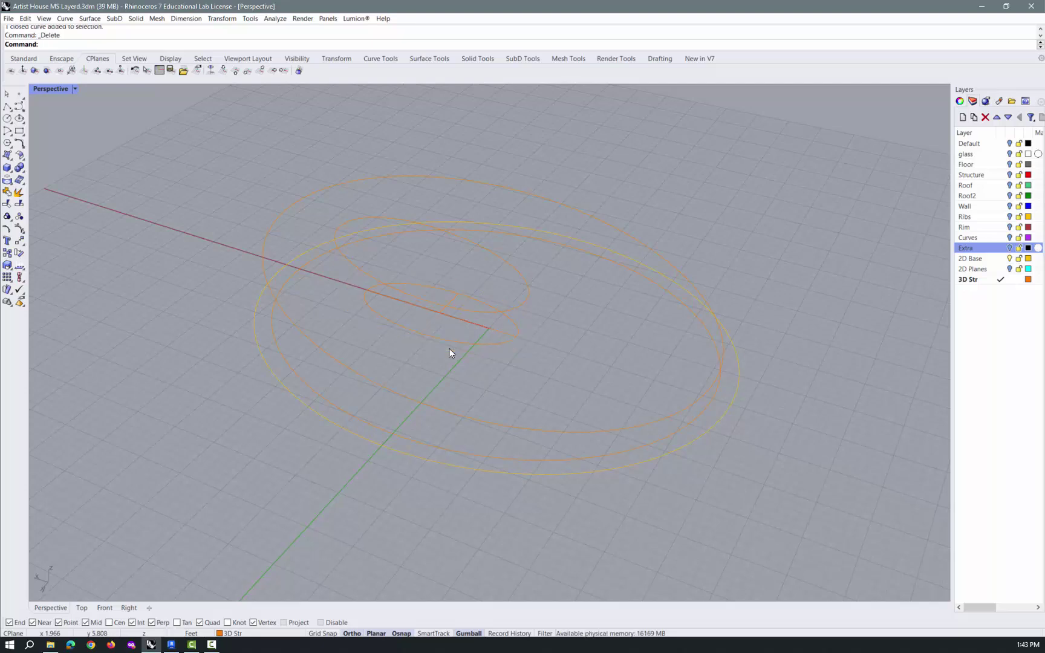
{"action": "left_click", "coordinate": [455, 298]}
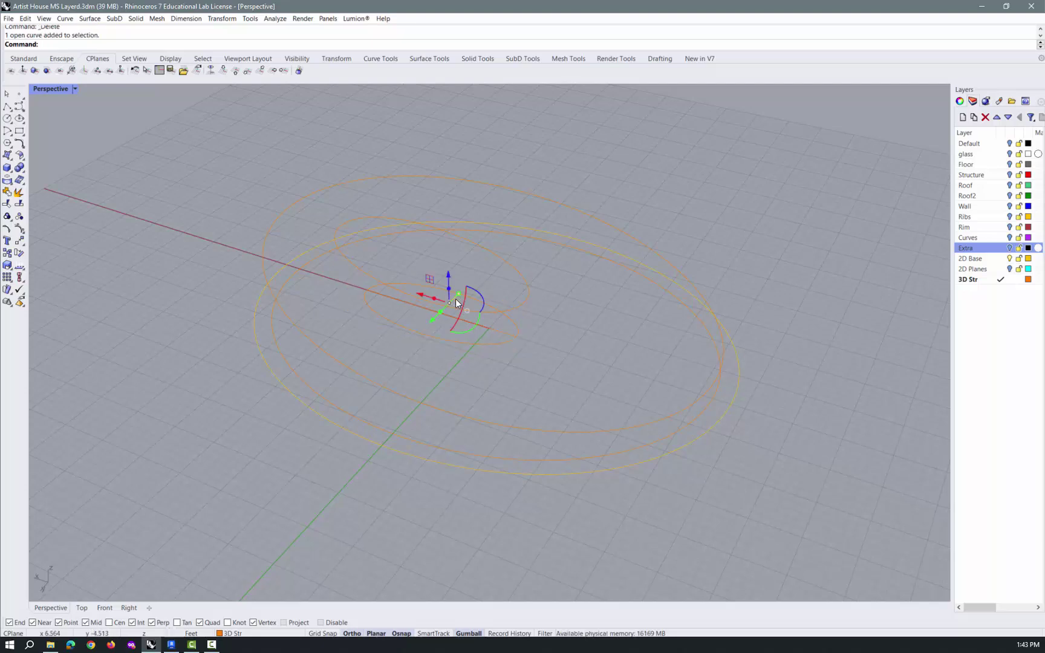
{"action": "key", "text": "Delete"}
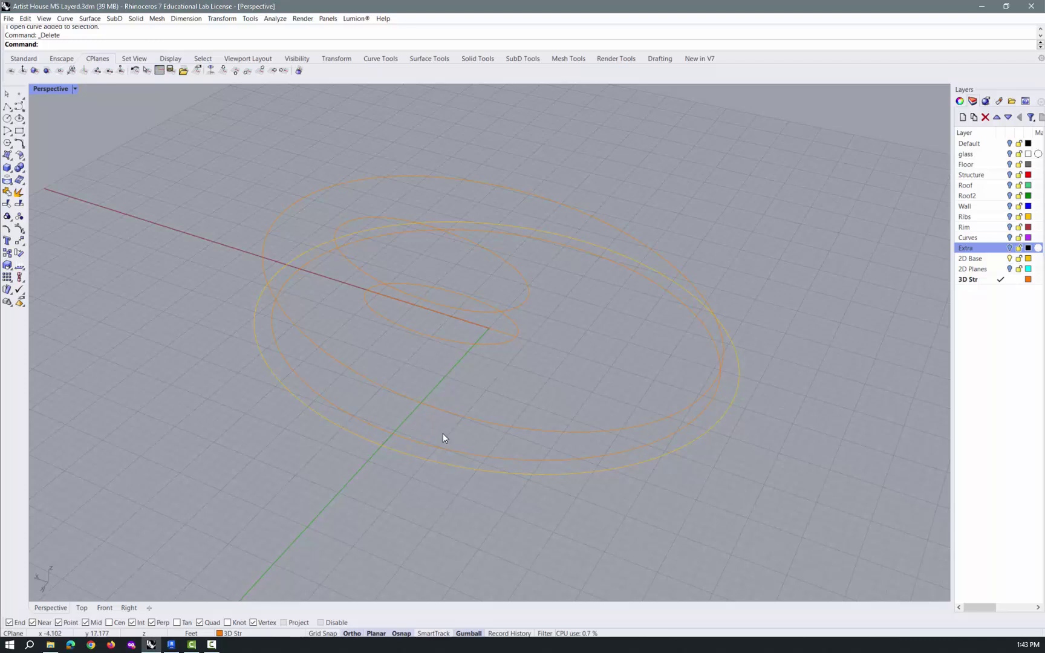
Export the five curves on the 3D Str layer as 2D Structure.dwg to the Exports folder with the Default export scheme.
{"action": "left_click_drag", "start_coordinate": [529, 257], "coordinate": [436, 478]}
{"action": "scroll", "coordinate": [471, 387], "scroll_direction": "up", "scroll_amount": 2}
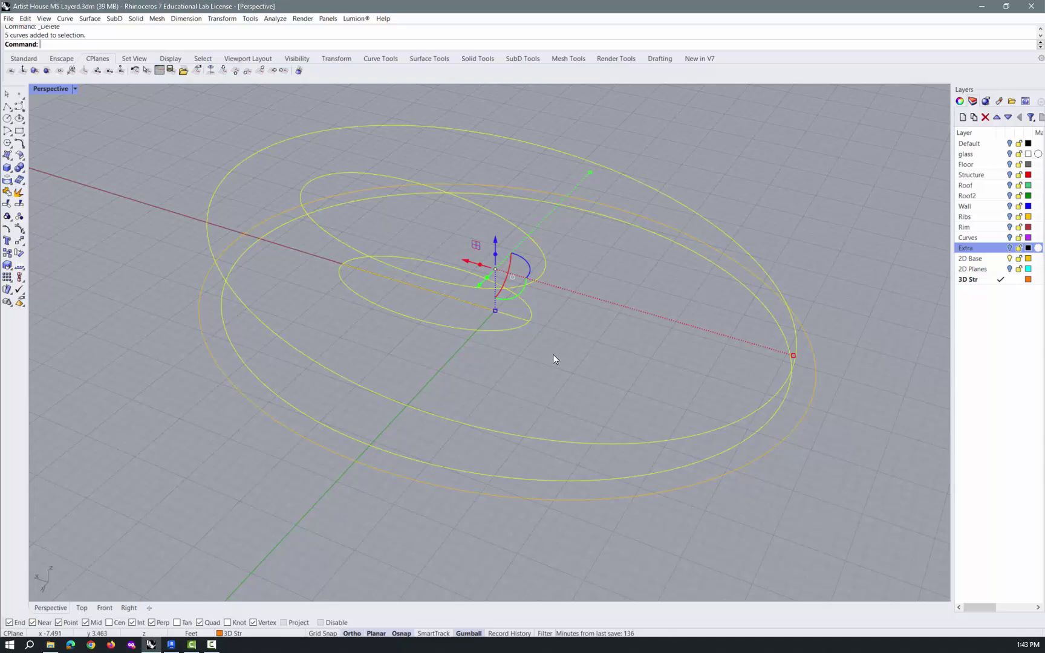
{"action": "left_click", "coordinate": [9, 19]}
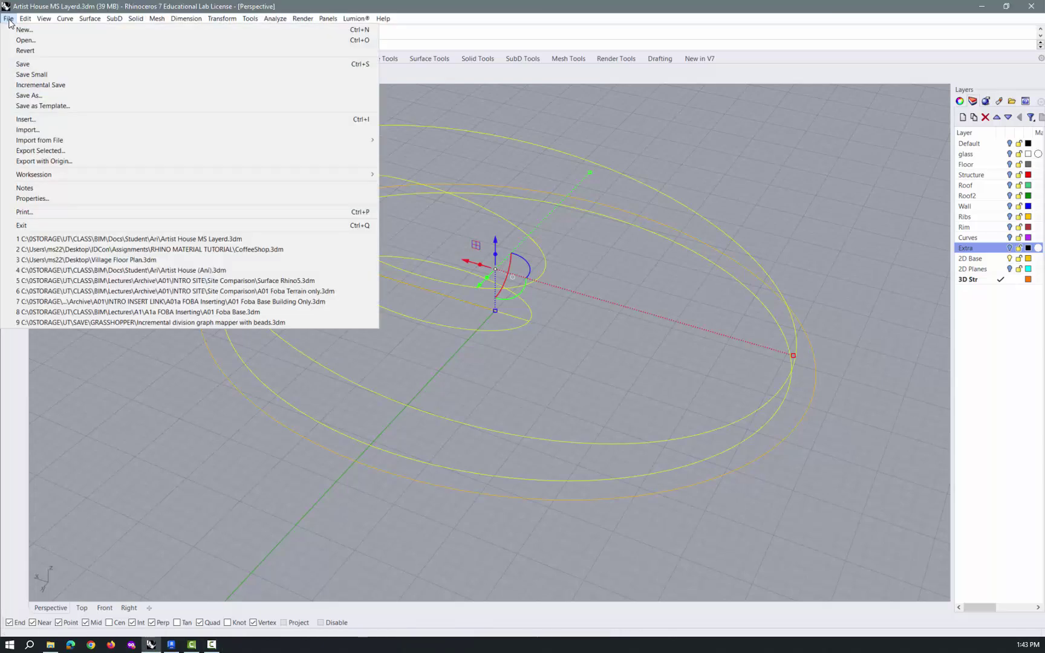
{"action": "left_click", "coordinate": [54, 150]}
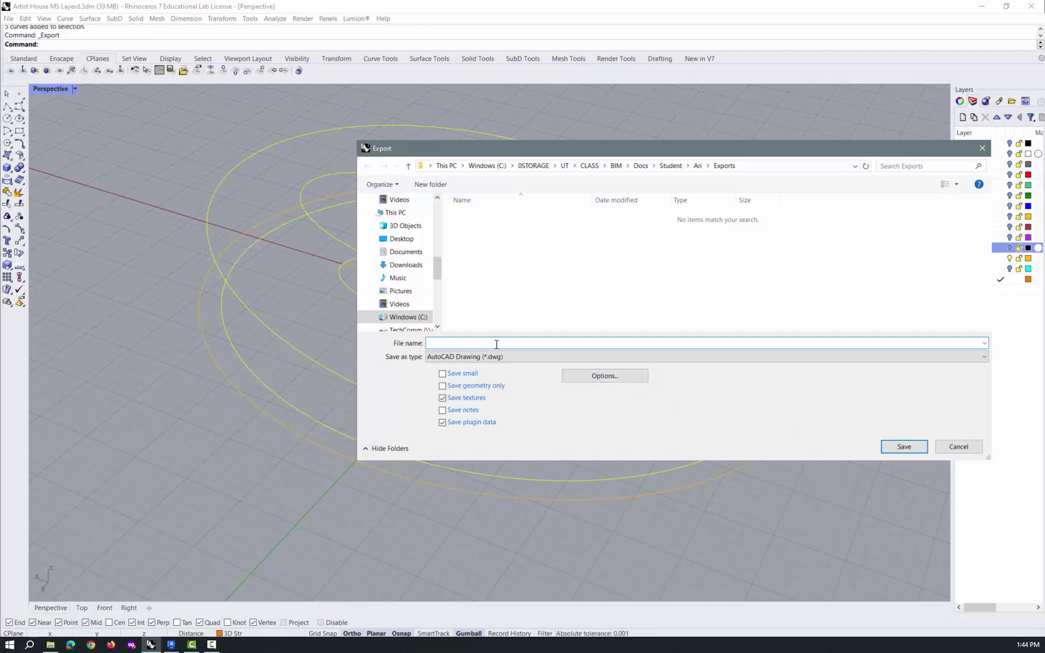
{"action": "type", "text": "2D Str"}
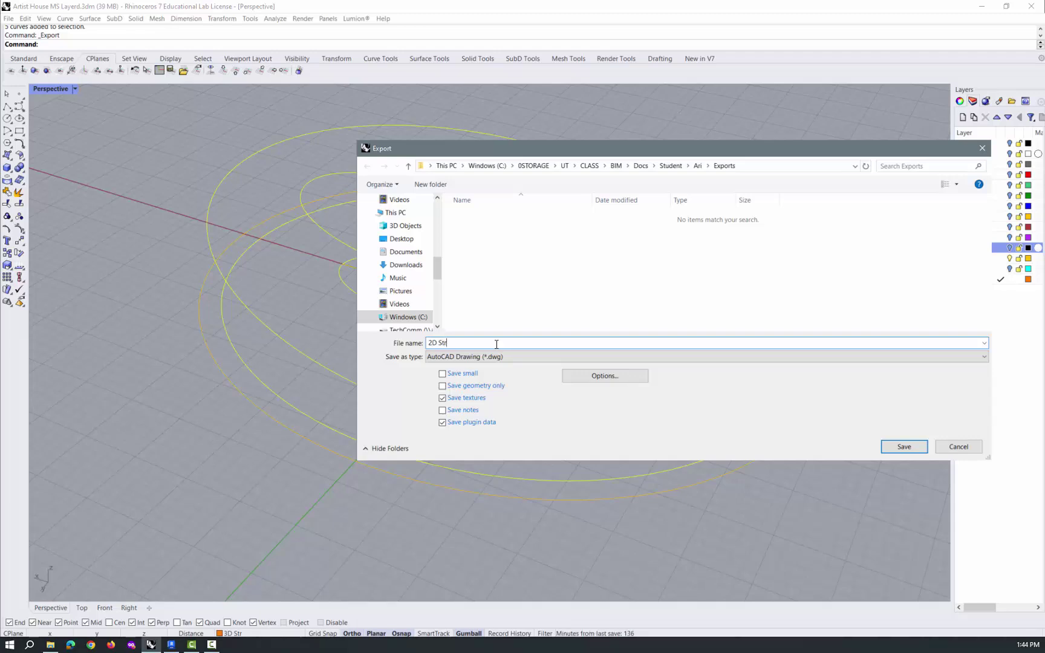
{"action": "type", "text": "uctura"}
{"action": "key", "text": "Return"}
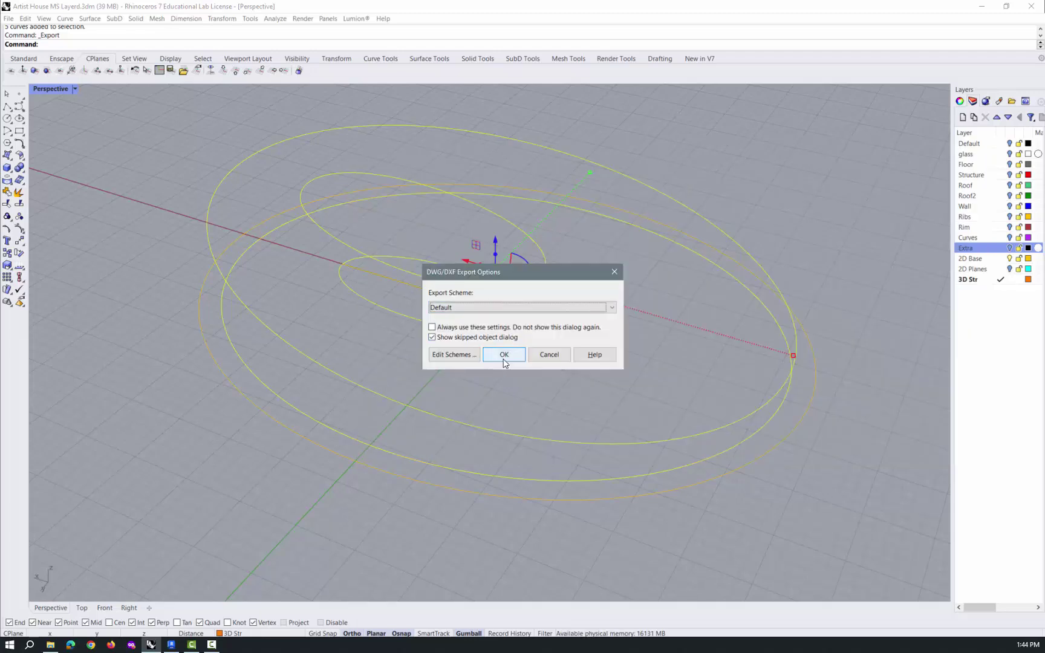
{"action": "left_click", "coordinate": [504, 357]}
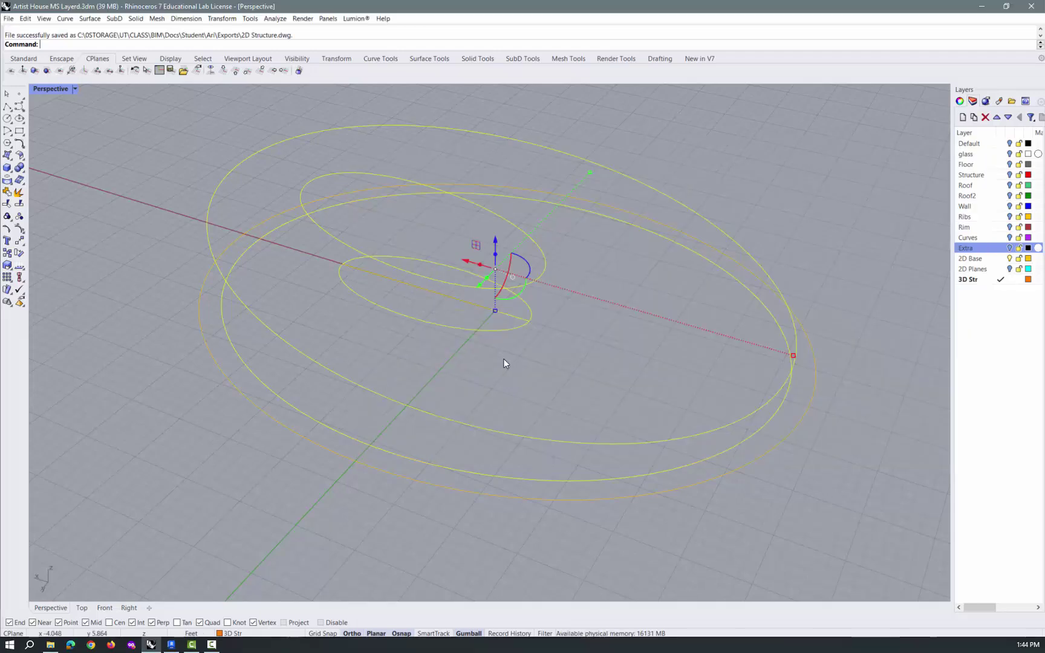
{"action": "key", "text": "Escape"}
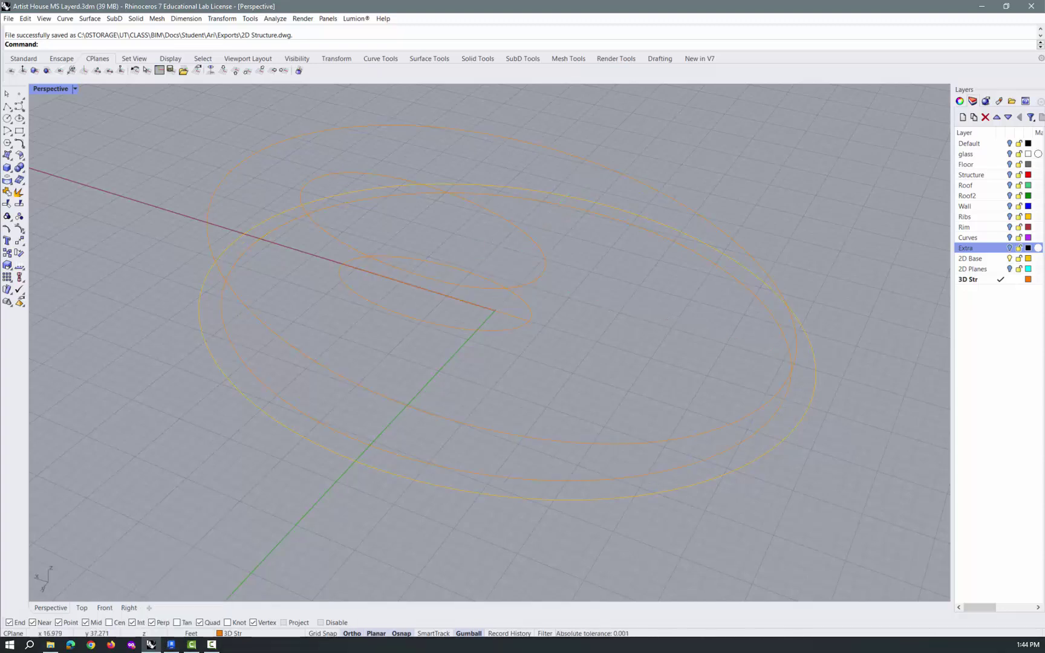
Switch to Revit and create a new project from the default.rte template in the English-Imperial folder.
{"action": "left_click", "coordinate": [211, 645]}
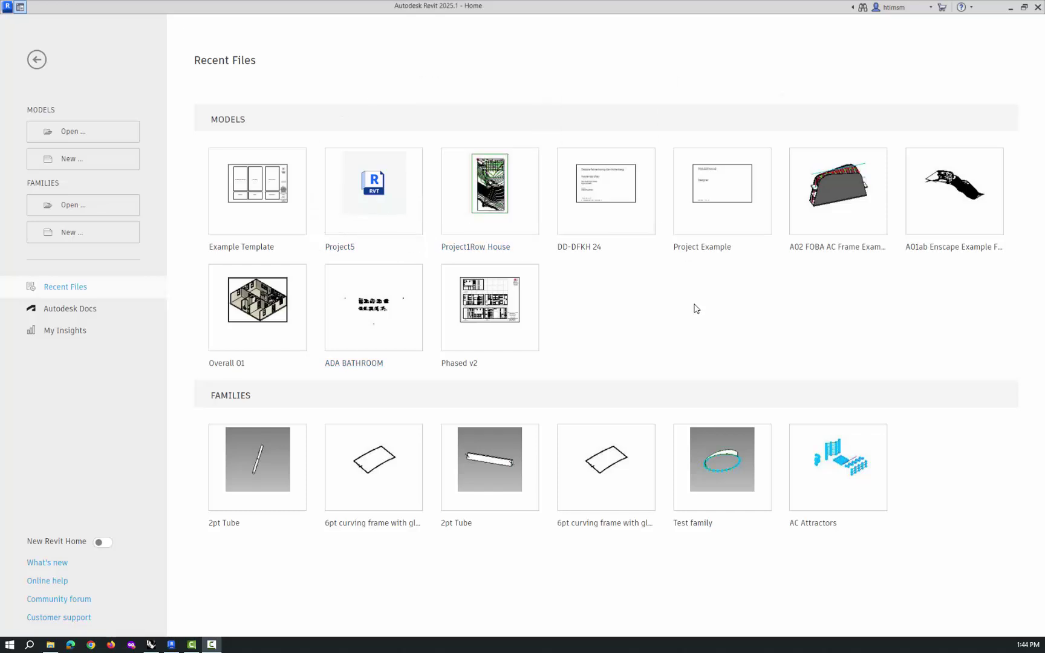
{"action": "left_click", "coordinate": [82, 162]}
{"action": "left_click", "coordinate": [556, 302]}
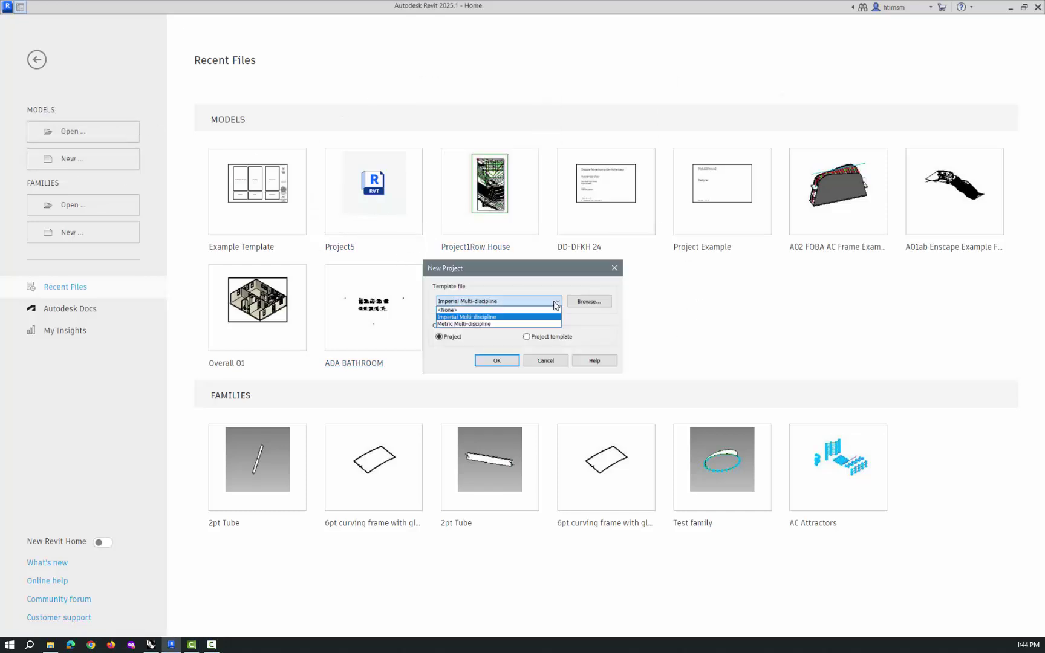
{"action": "left_click", "coordinate": [593, 304]}
{"action": "left_click", "coordinate": [593, 303]}
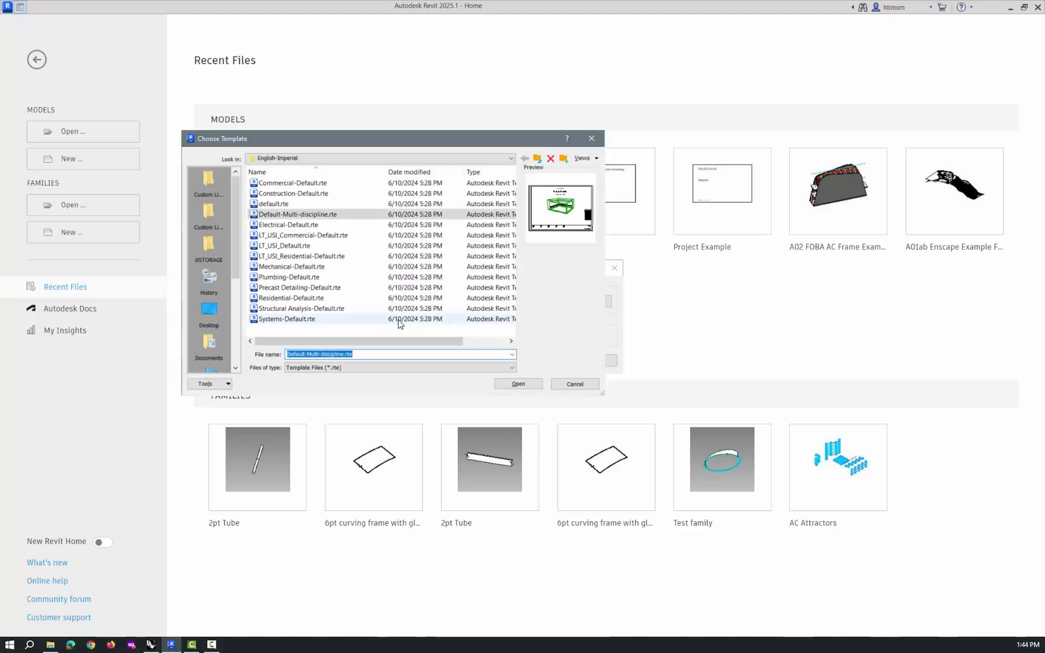
{"action": "left_click", "coordinate": [272, 204]}
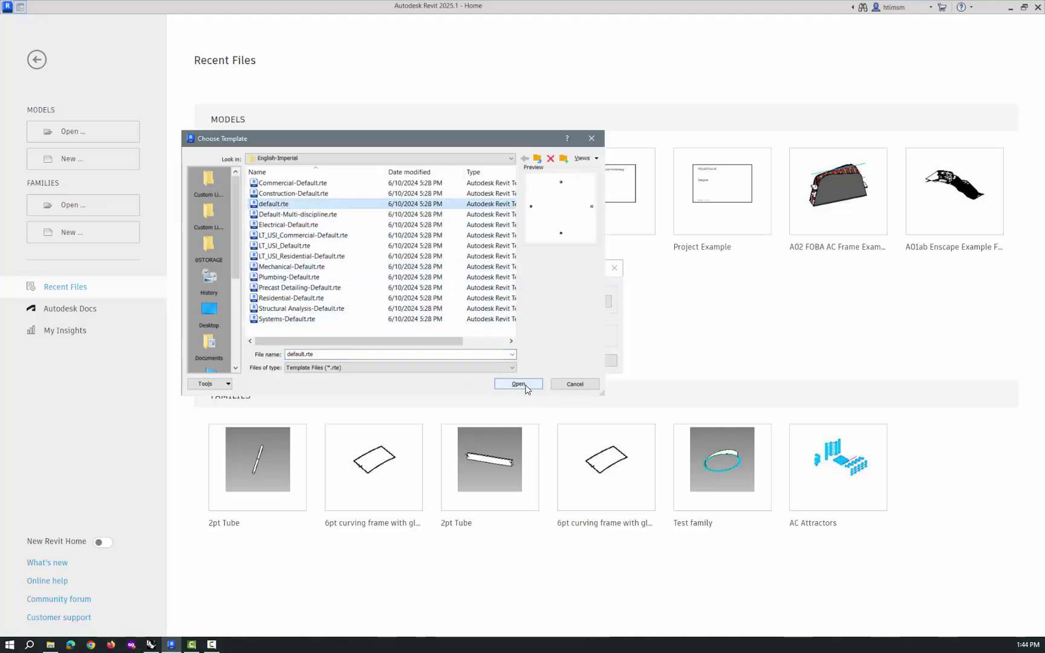
{"action": "left_click", "coordinate": [525, 388]}
{"action": "left_click", "coordinate": [495, 359]}
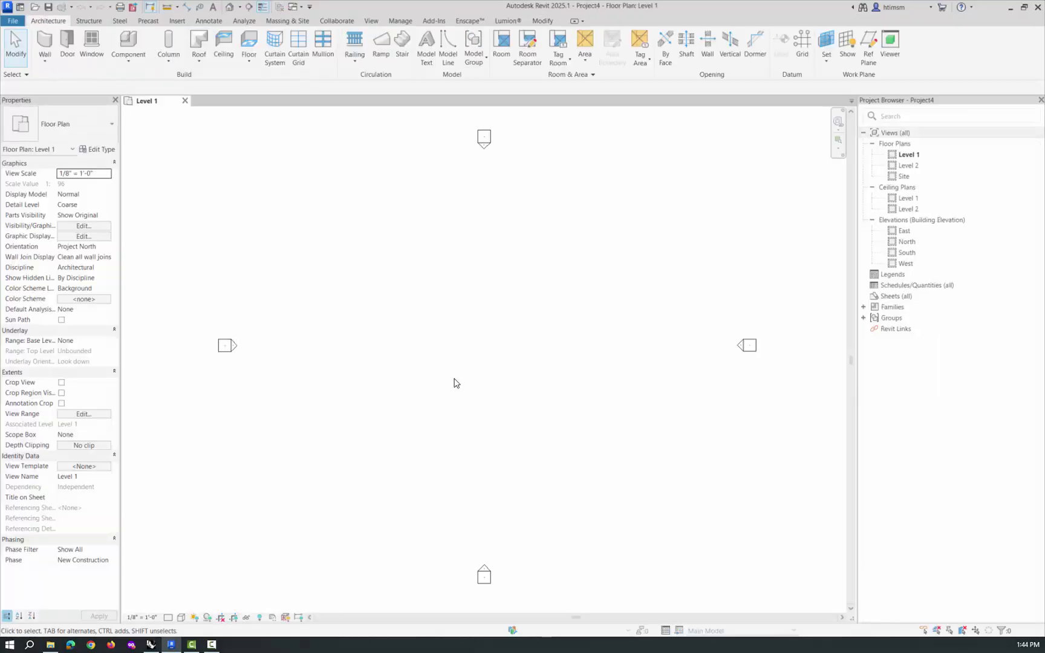
Start an in-place model in the Mass category and name it Structure.
{"action": "left_click", "coordinate": [131, 58]}
{"action": "left_click", "coordinate": [136, 109]}
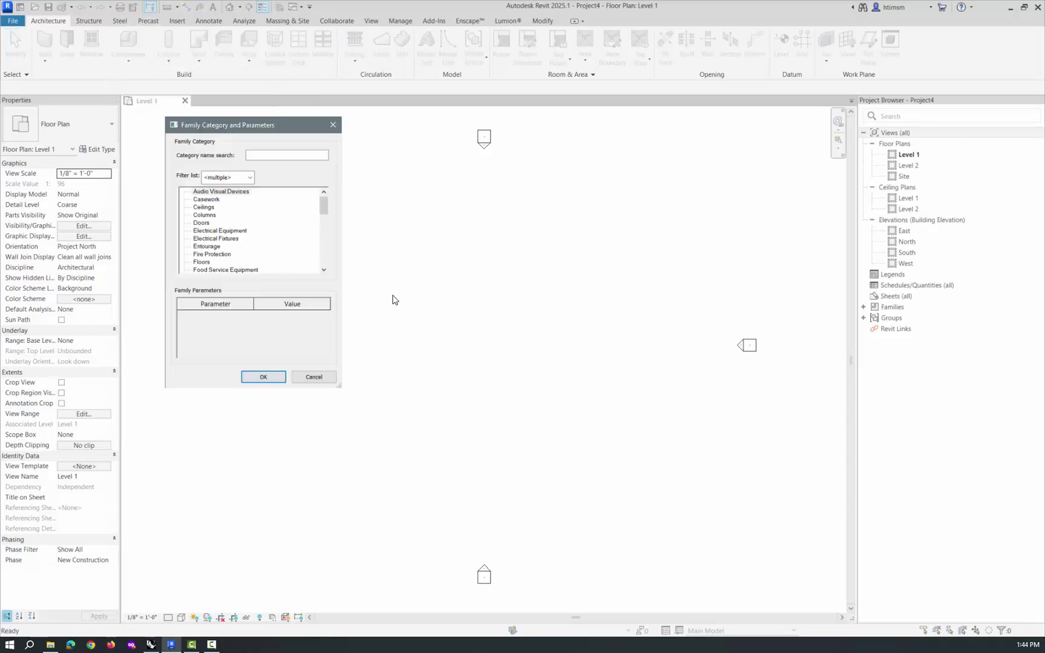
{"action": "scroll", "coordinate": [328, 228], "scroll_direction": "down", "scroll_amount": 5}
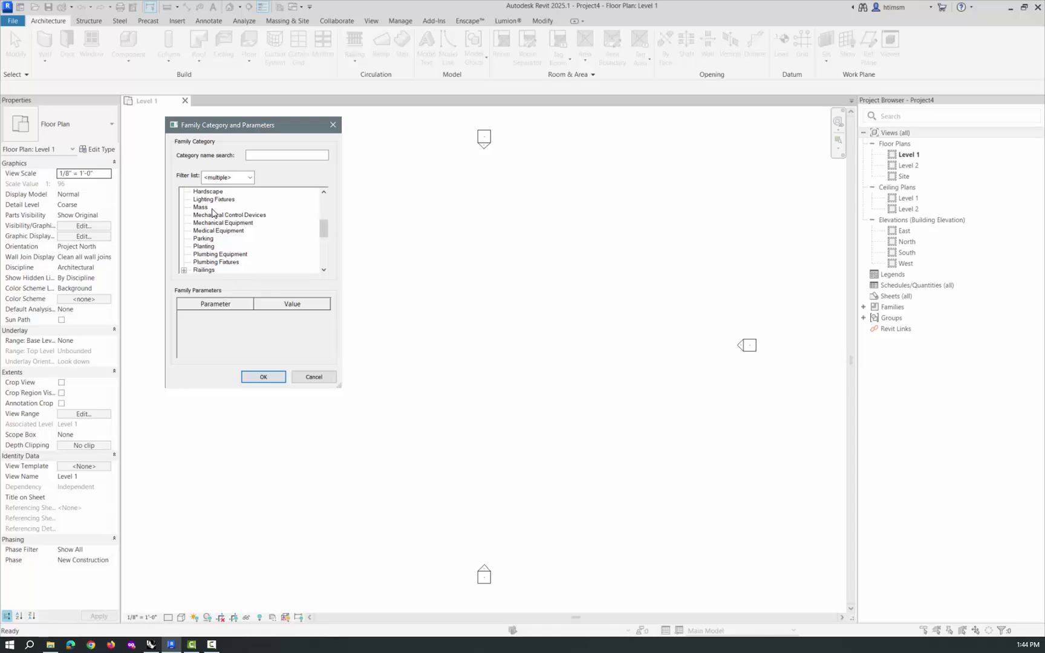
{"action": "left_click", "coordinate": [206, 208]}
{"action": "left_click", "coordinate": [266, 376]}
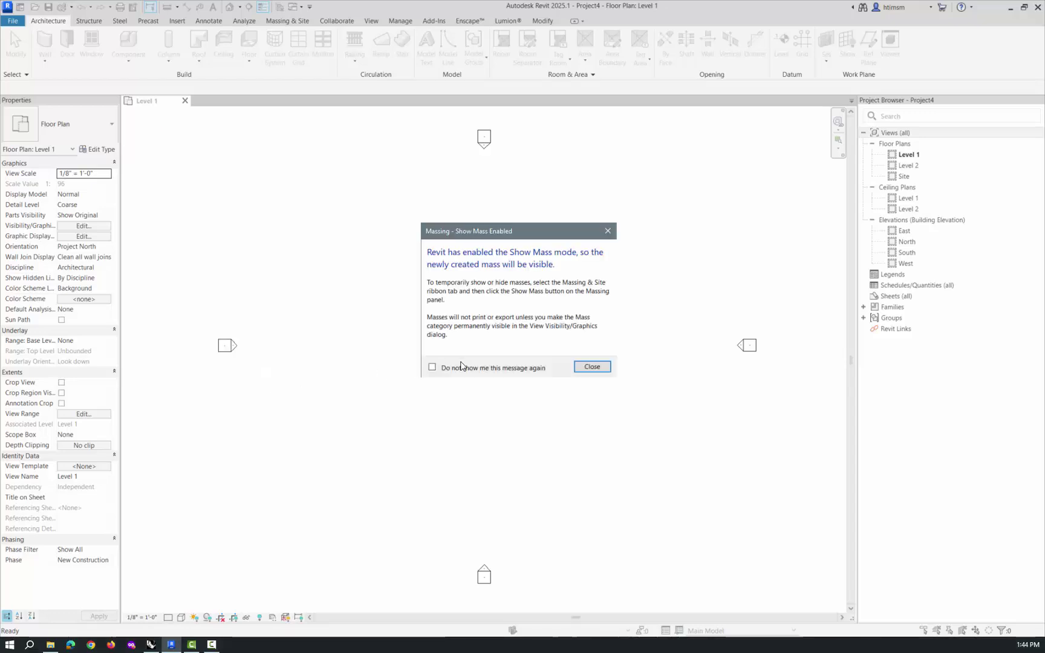
{"action": "left_click", "coordinate": [589, 369]}
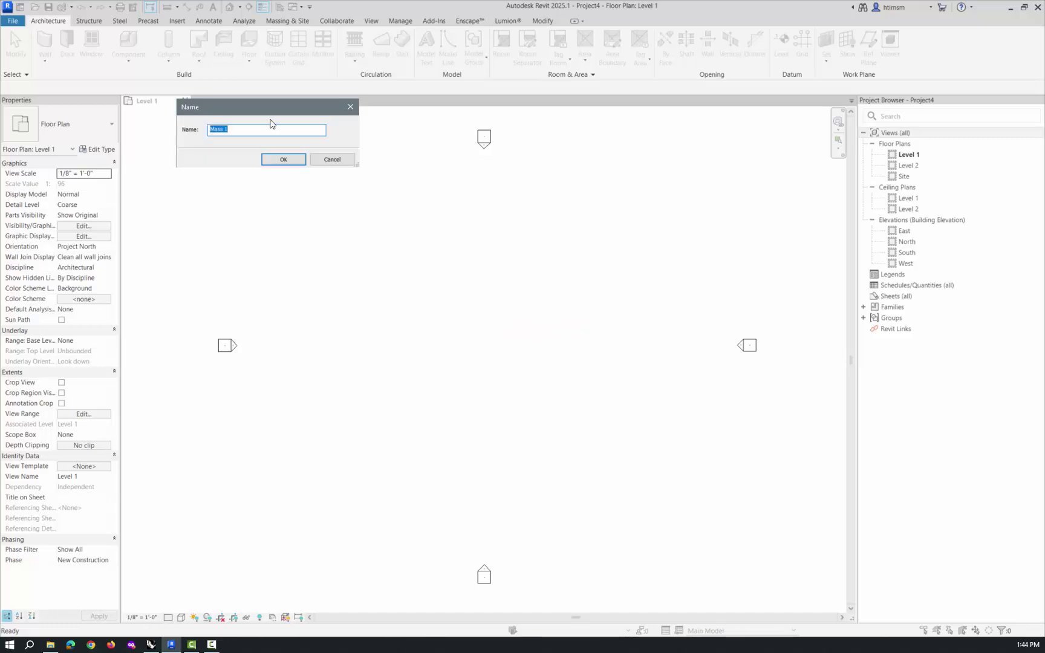
{"action": "type", "text": "Structure"}
{"action": "key", "text": "Return"}
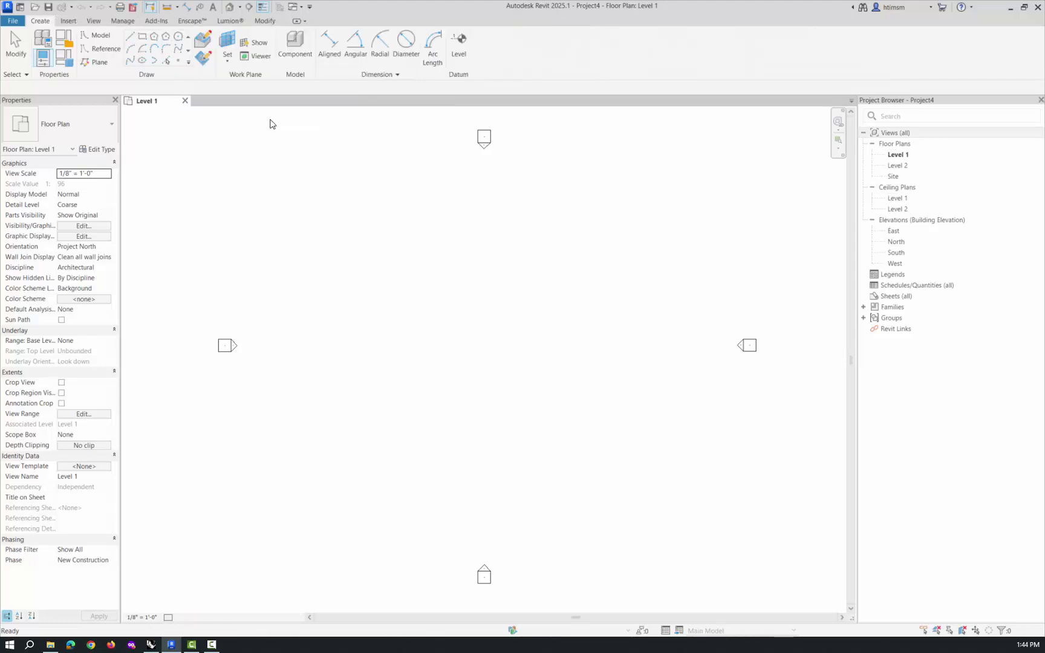
Link 2D Structure.dwg from the Exports folder into the mass, positioned Auto - Origin to Internal Origin at Level 1.
{"action": "left_click", "coordinate": [68, 22]}
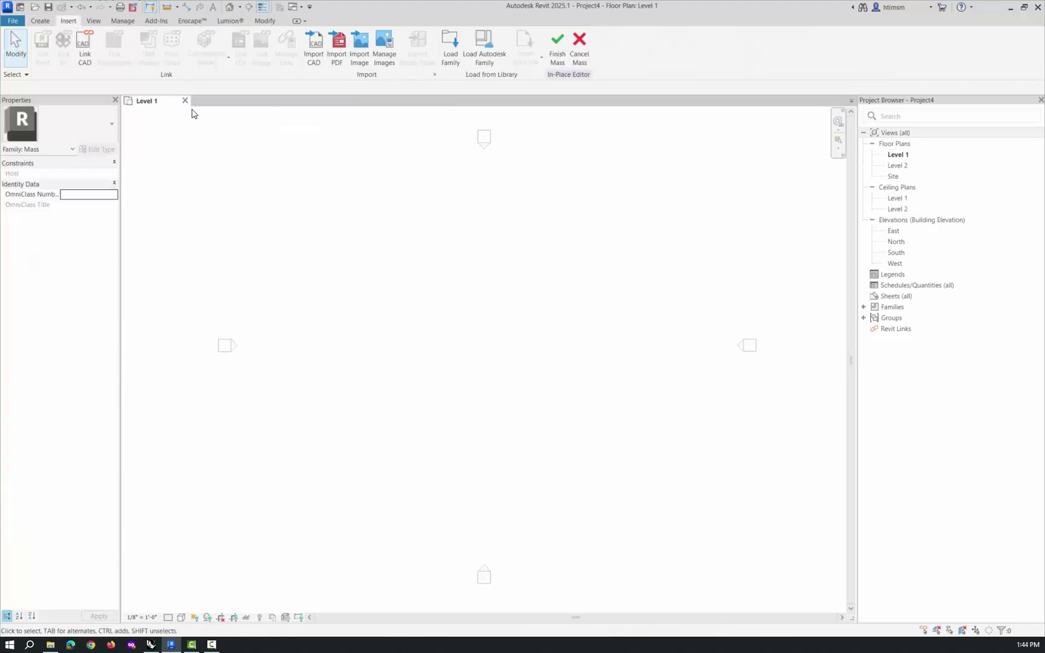
{"action": "left_click", "coordinate": [84, 48]}
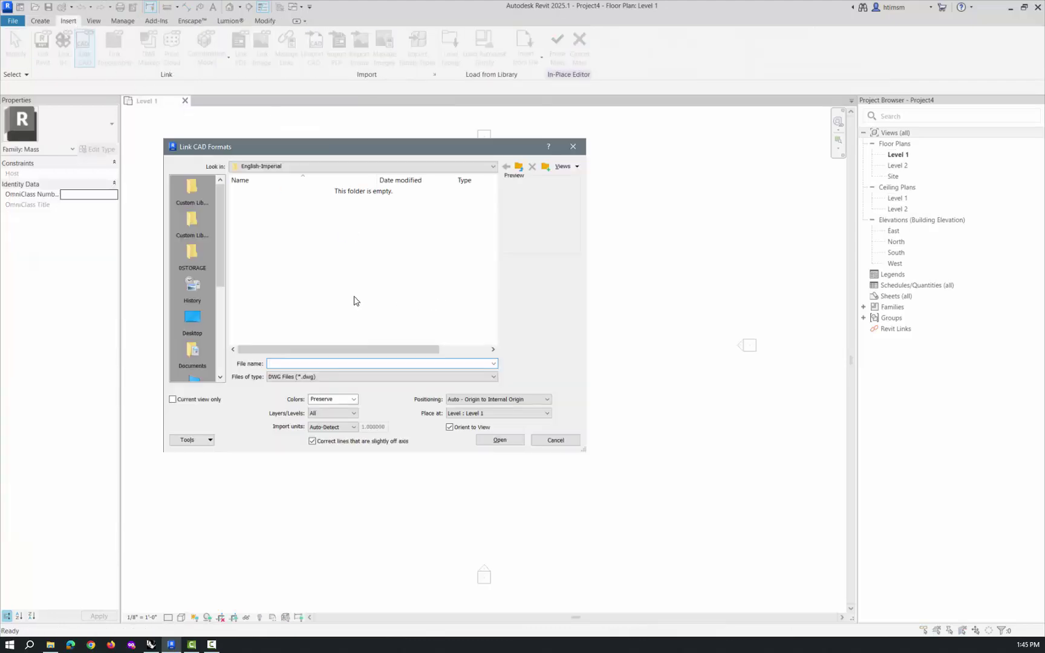
{"action": "left_click", "coordinate": [192, 253]}
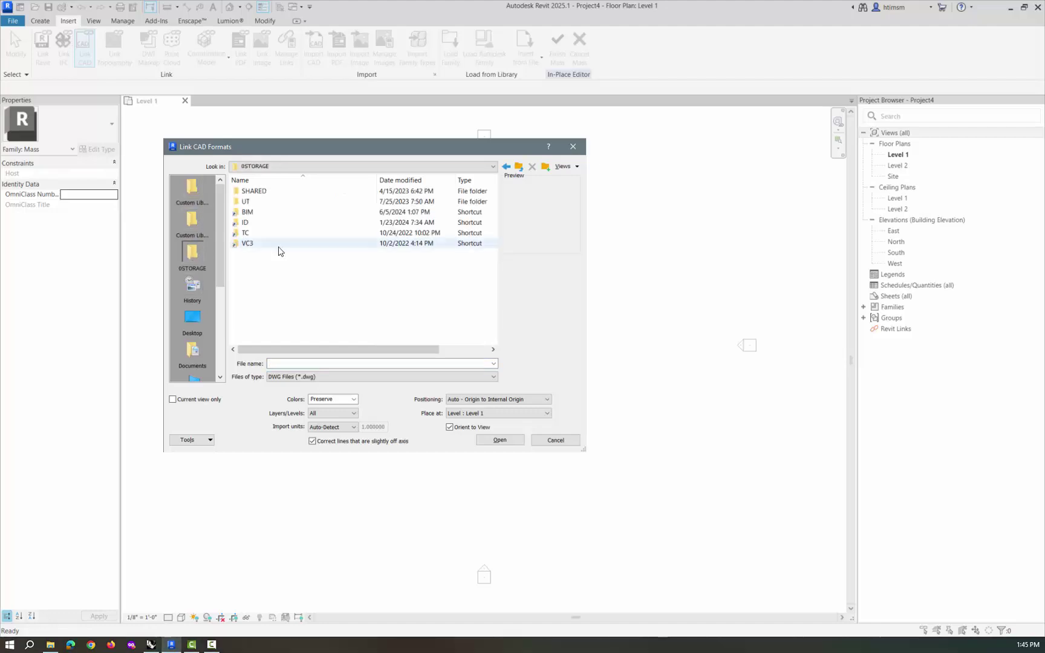
{"action": "double_click", "coordinate": [249, 213]}
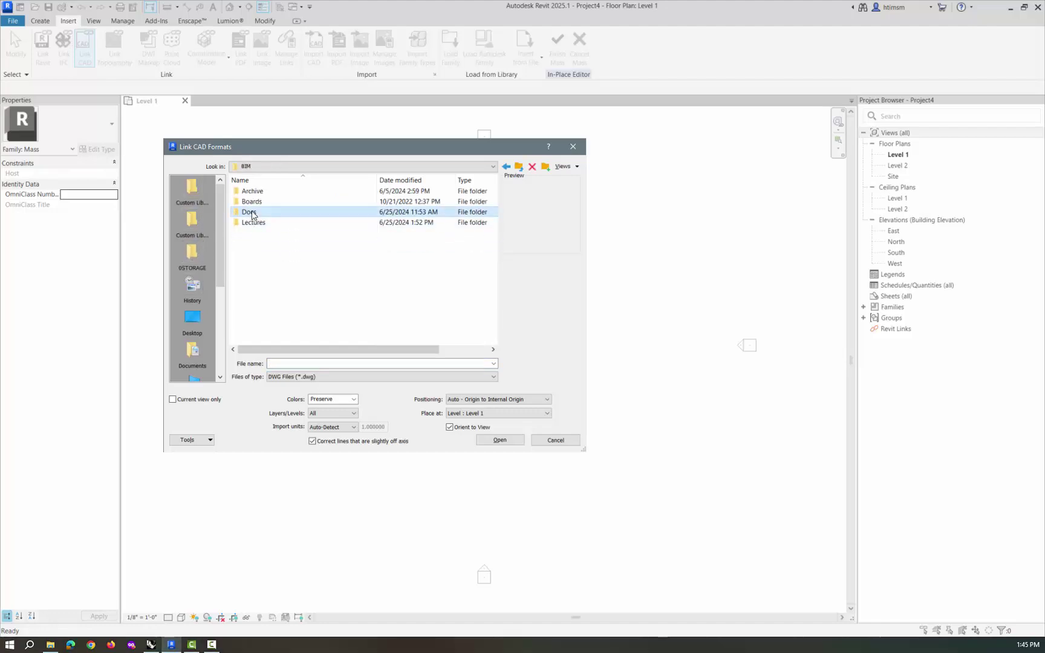
{"action": "double_click", "coordinate": [251, 212]}
{"action": "double_click", "coordinate": [254, 191]}
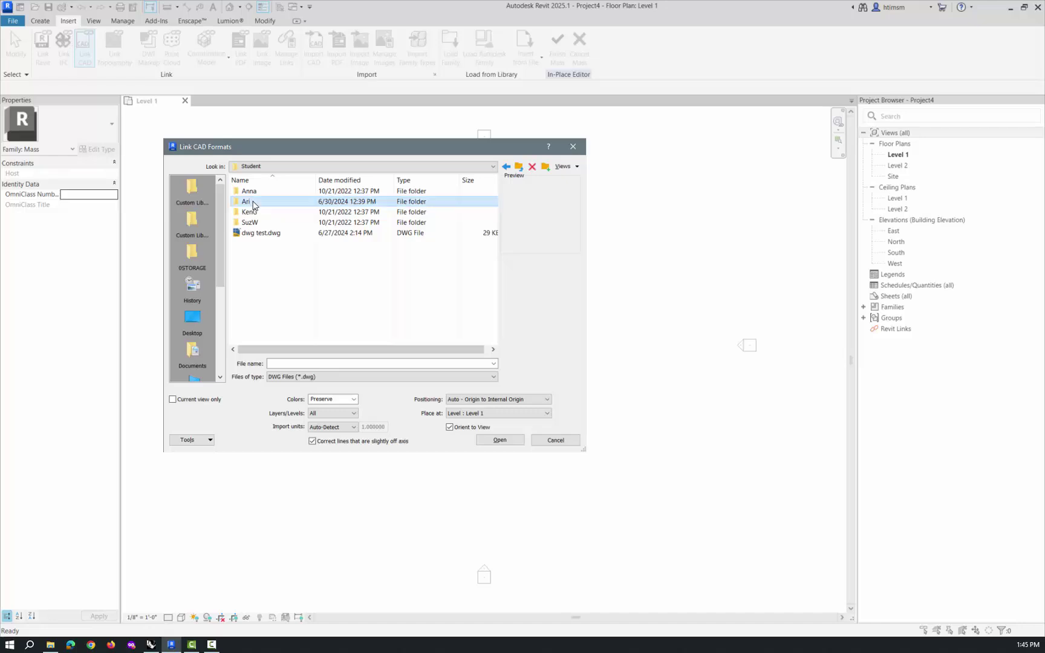
{"action": "double_click", "coordinate": [253, 206]}
{"action": "double_click", "coordinate": [256, 194]}
{"action": "left_click", "coordinate": [258, 194]}
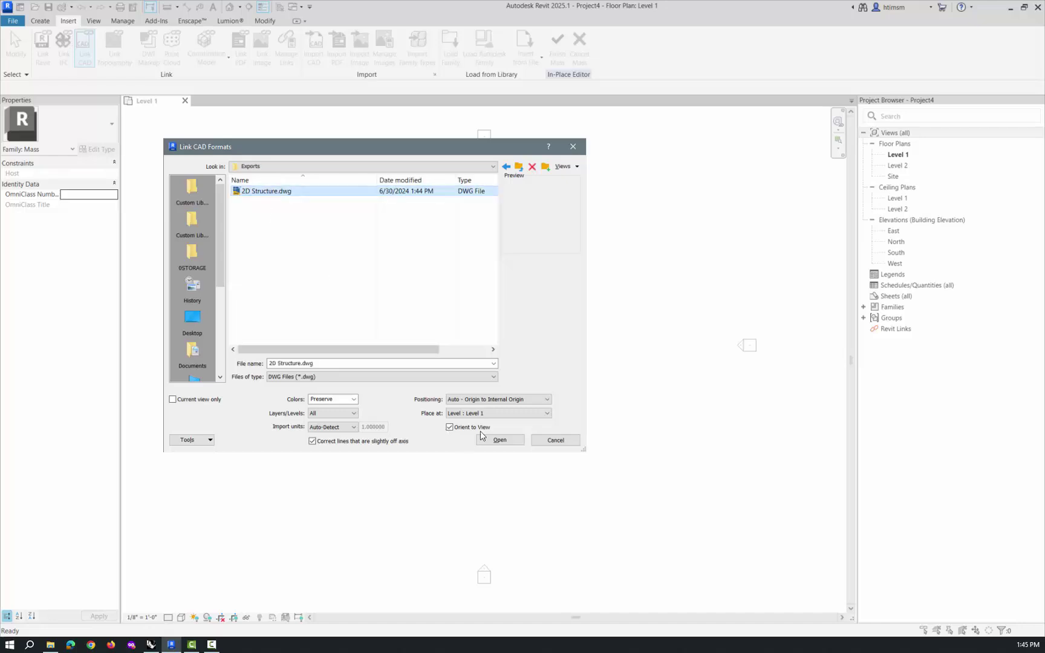
{"action": "left_click", "coordinate": [498, 439]}
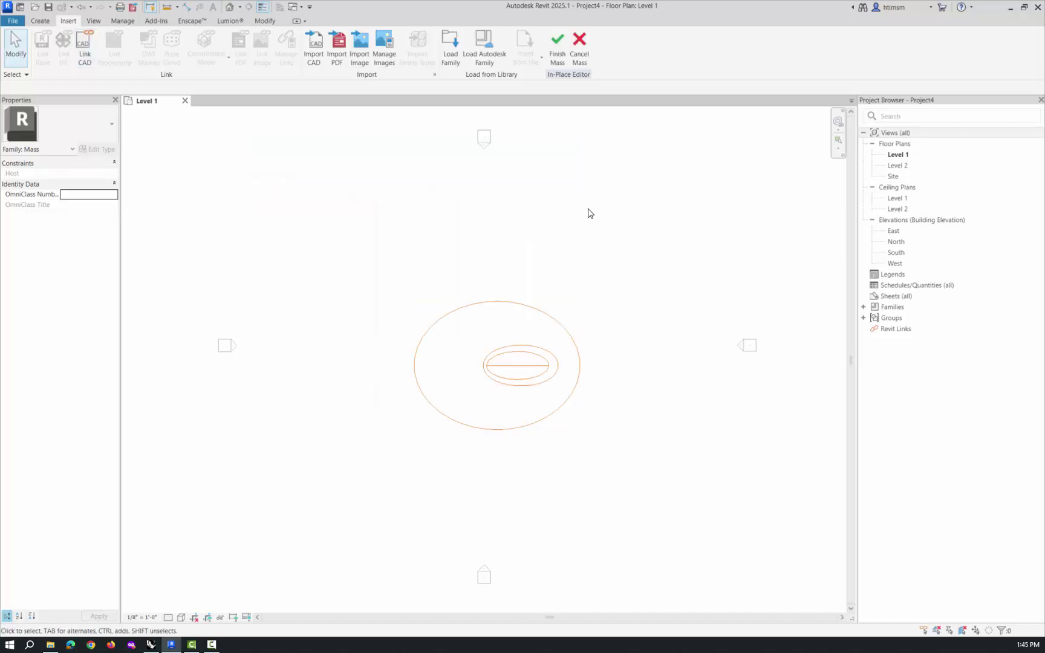
Finish the Structure mass and display it in the default 3D view.
{"action": "left_click", "coordinate": [557, 51]}
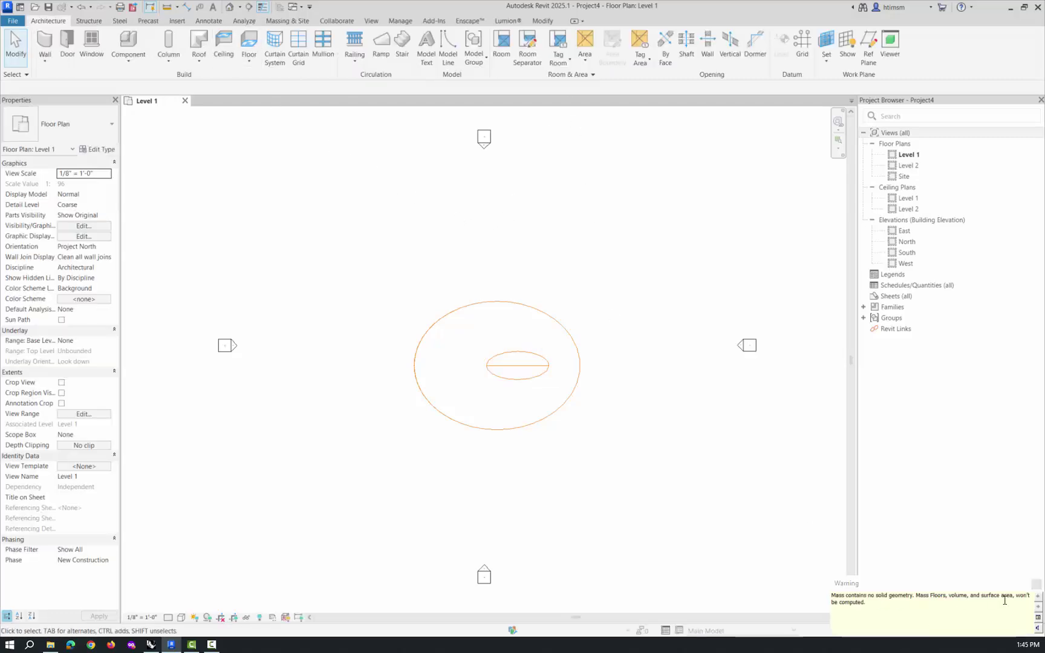
{"action": "left_click", "coordinate": [230, 7]}
{"action": "scroll", "coordinate": [505, 447], "scroll_direction": "up", "scroll_amount": 3}
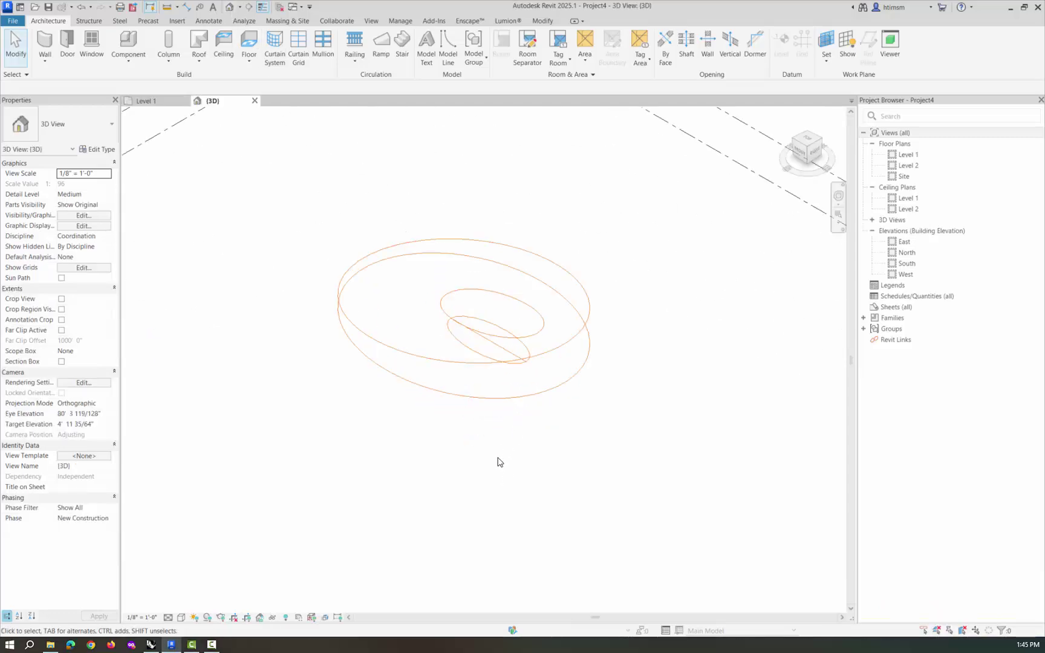
{"action": "middle_click_drag", "start_coordinate": [498, 461], "coordinate": [450, 410], "text": "shift"}
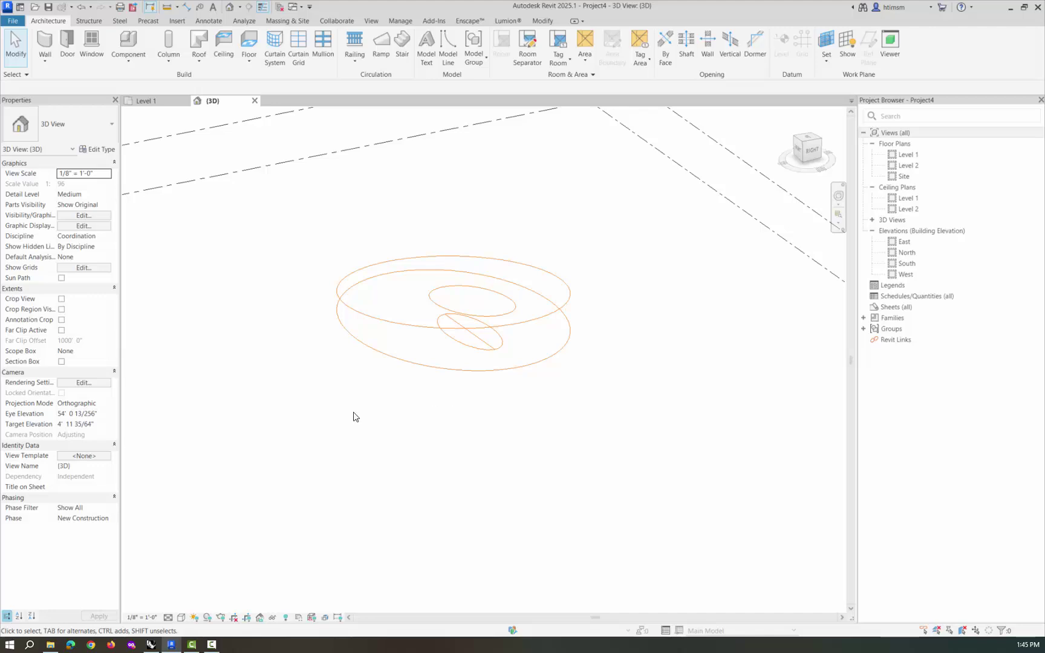
{"action": "middle_click_drag", "start_coordinate": [307, 423], "coordinate": [356, 417], "text": "shift"}
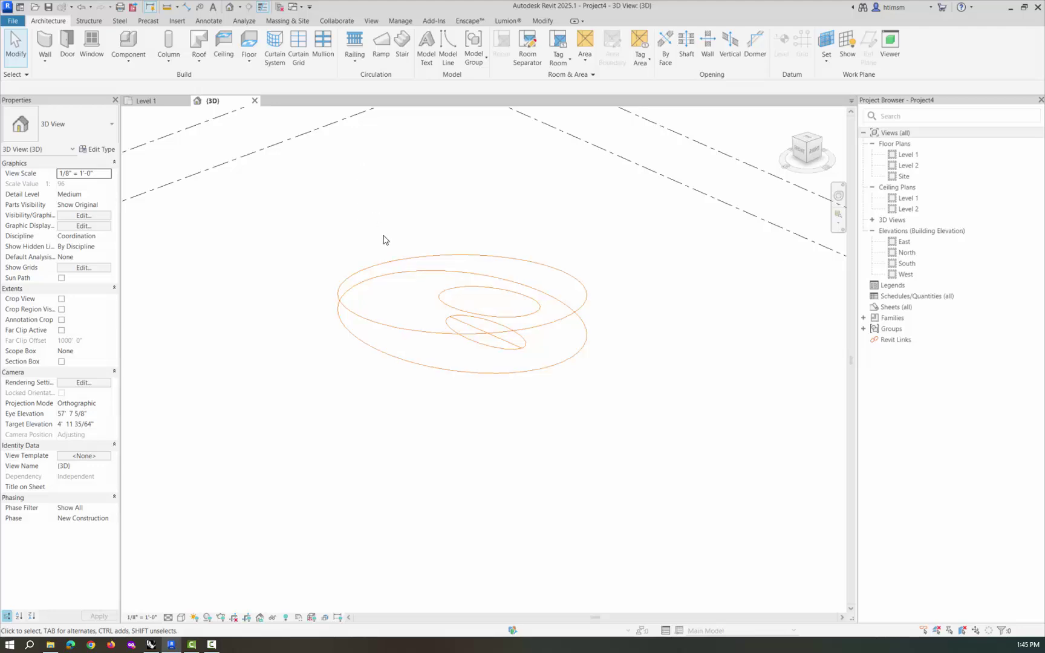
Reopen the Structure mass for in-place editing and try selecting a segment of the upper outer ellipse in the linked drawing.
{"action": "left_click", "coordinate": [406, 259]}
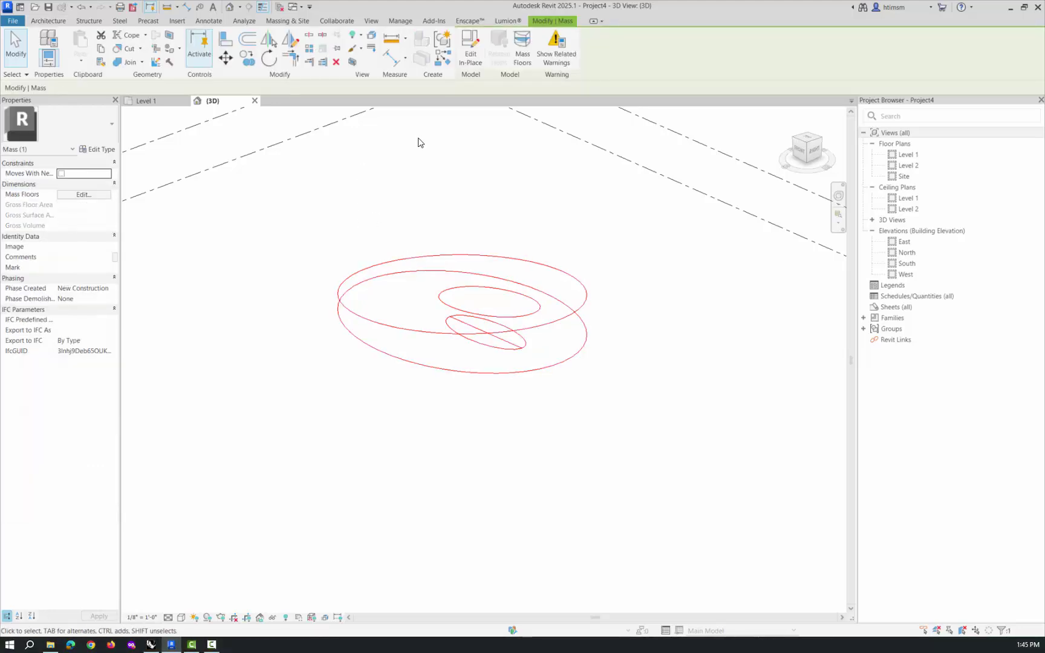
{"action": "left_click", "coordinate": [470, 49]}
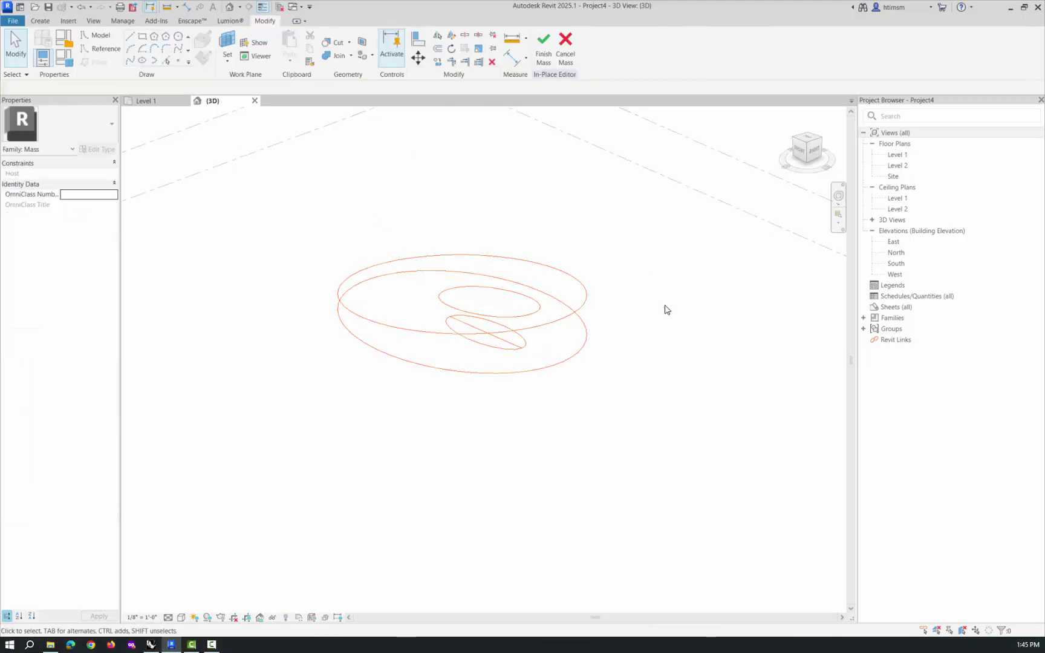
{"action": "left_click", "coordinate": [585, 303]}
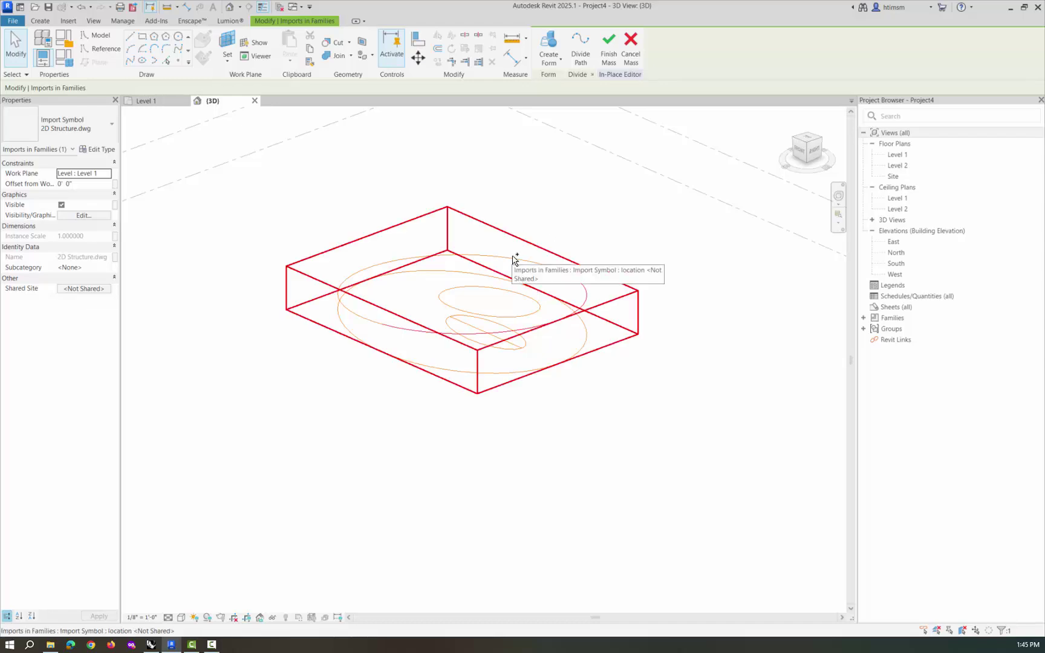
{"action": "left_click", "coordinate": [583, 233]}
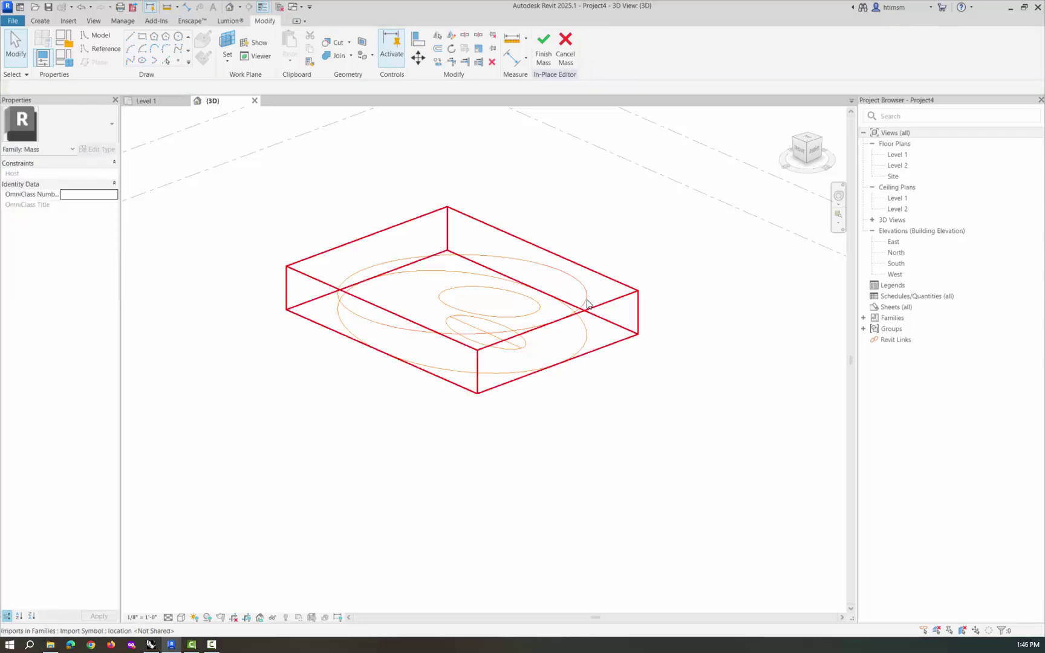
{"action": "key", "text": "Tab"}
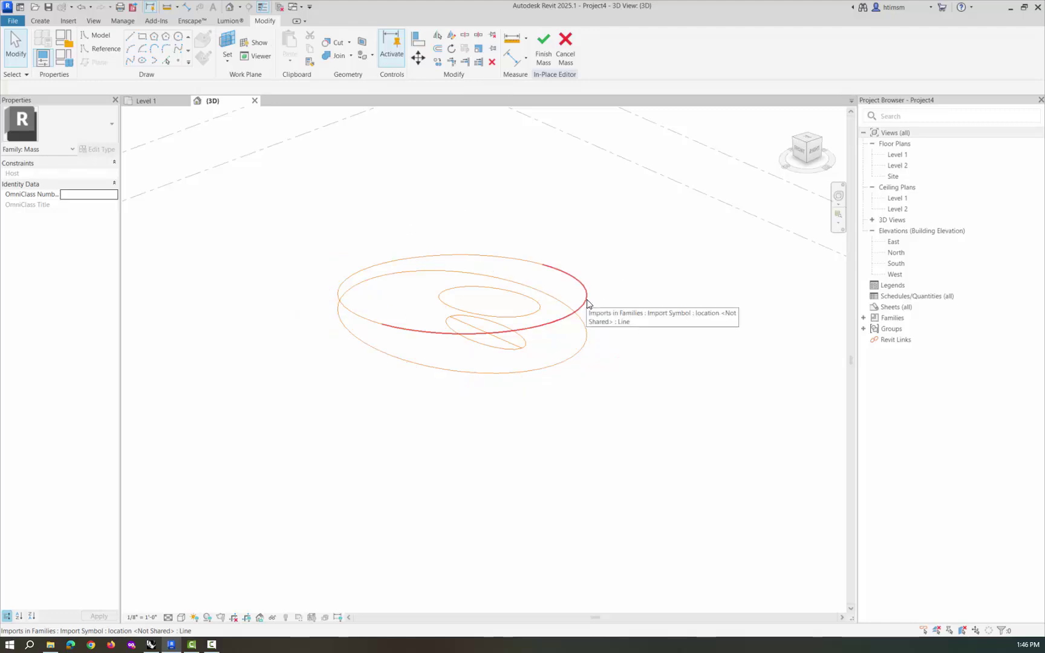
{"action": "left_click", "coordinate": [587, 304]}
{"action": "left_click", "coordinate": [566, 240]}
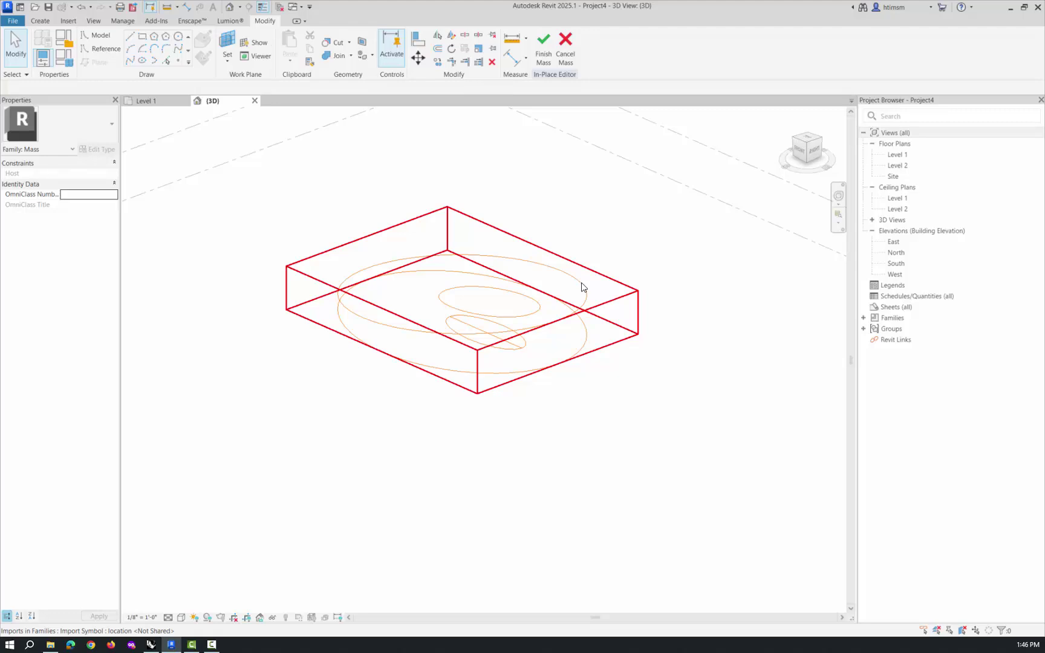
Select both segments of the linked drawing's upper outer ellipse and turn them into one divided path.
{"action": "key", "text": "Tab"}
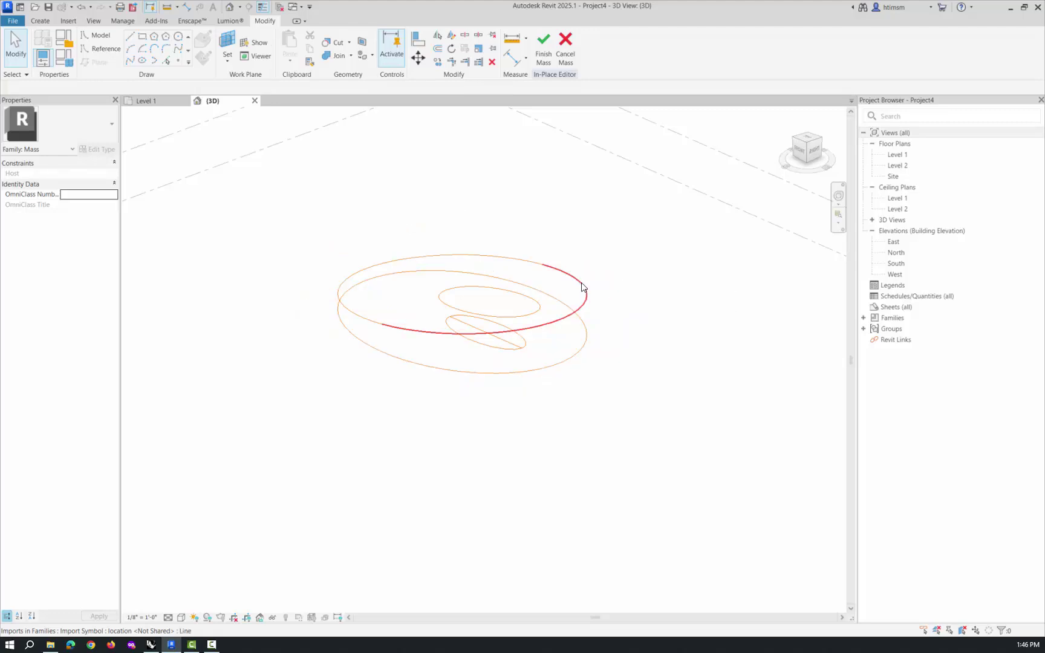
{"action": "left_click", "coordinate": [582, 288]}
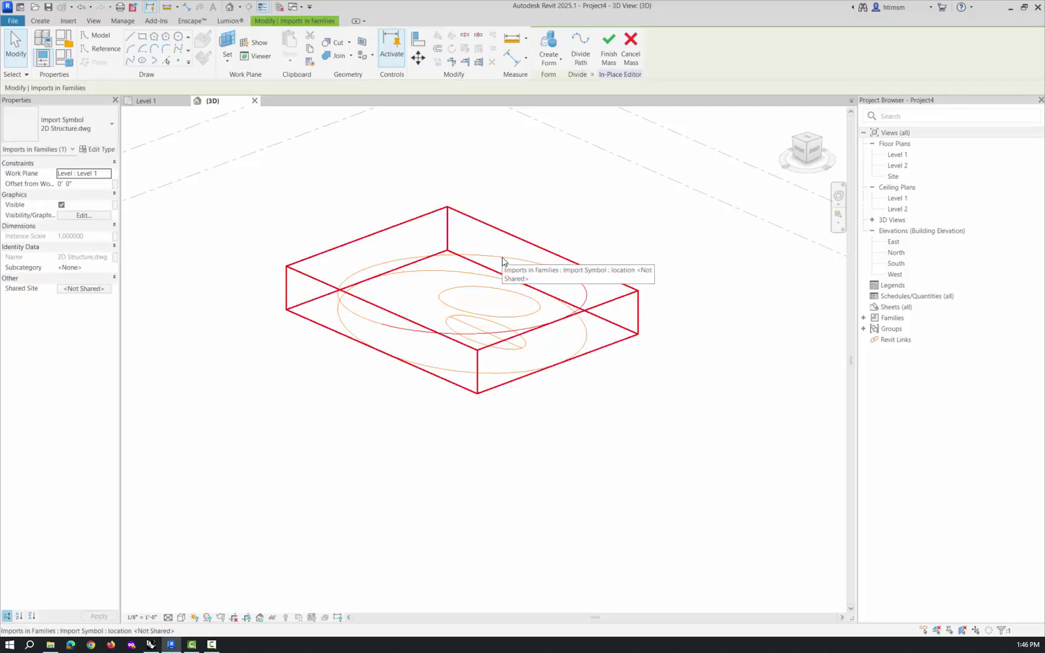
{"action": "key", "text": "Tab"}
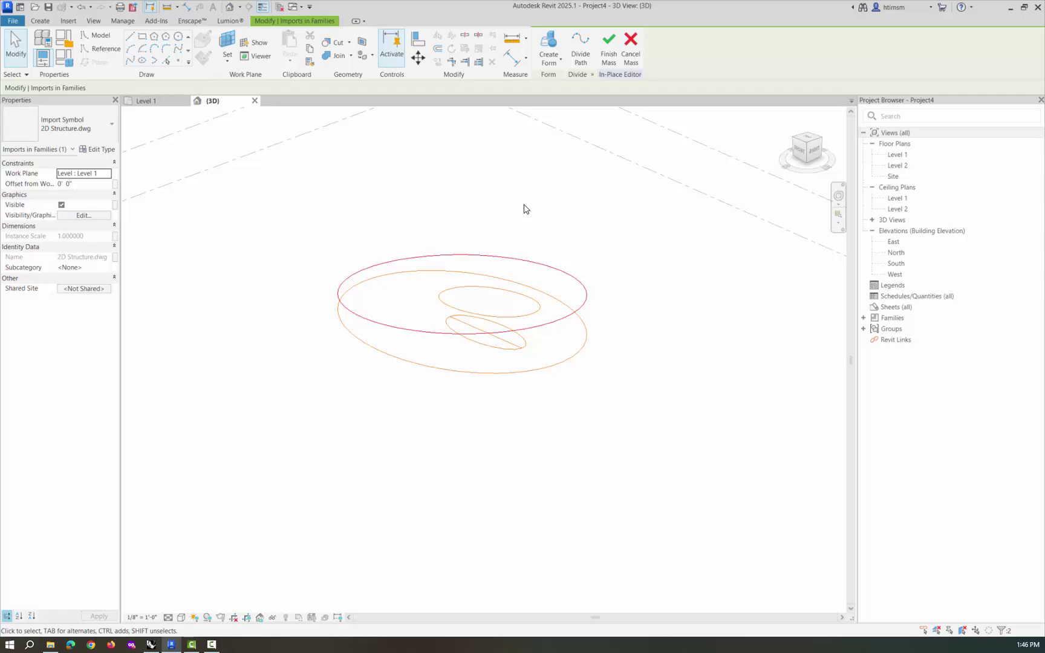
{"action": "left_click", "coordinate": [580, 42]}
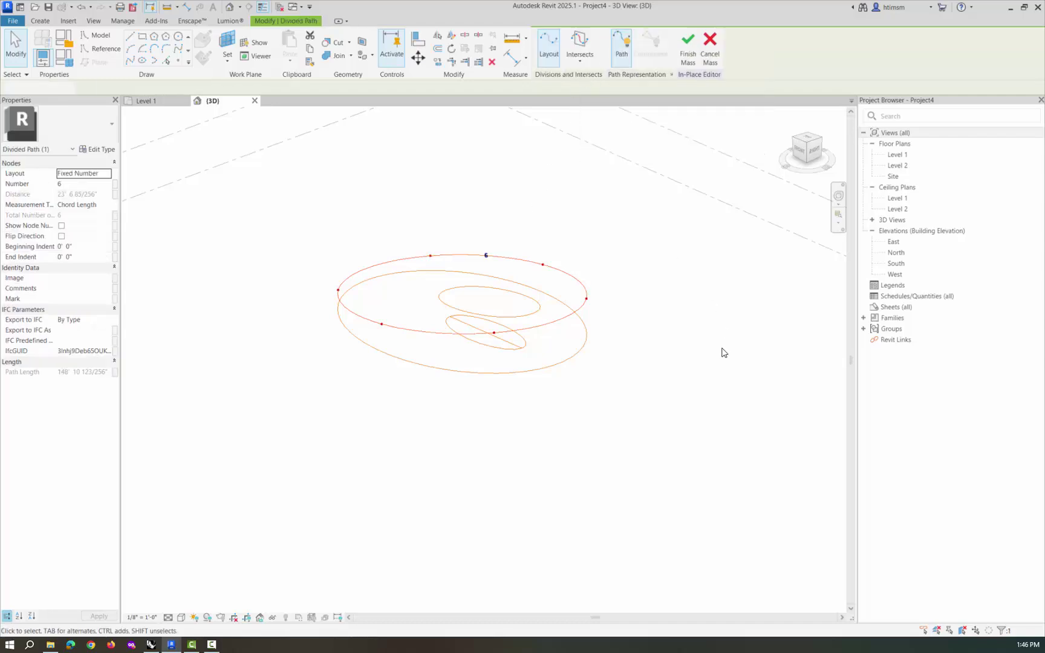
{"action": "left_click", "coordinate": [484, 404]}
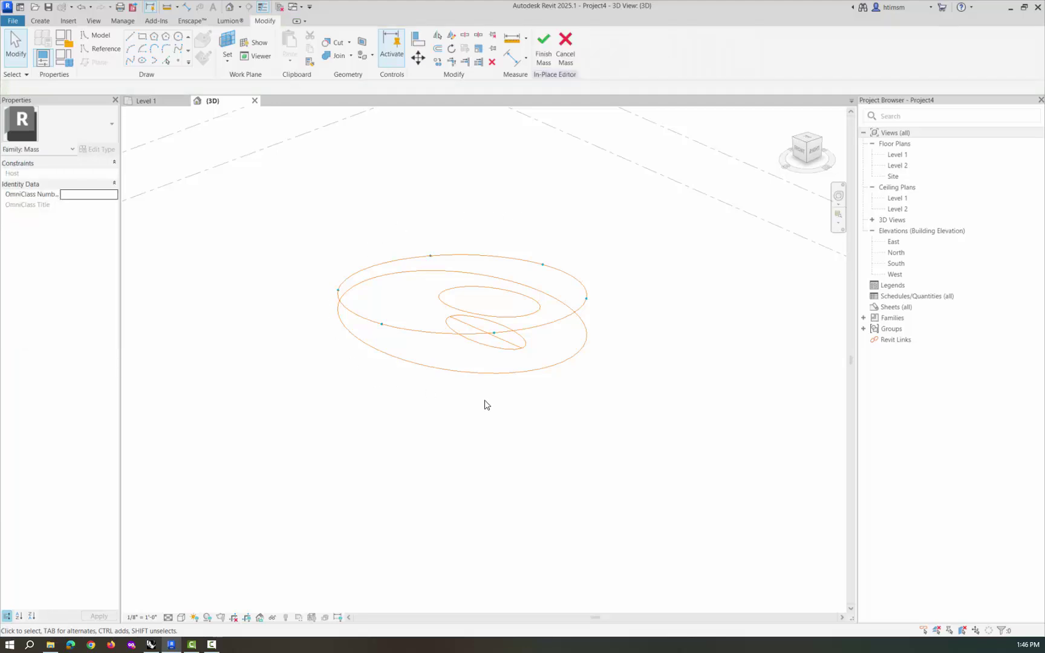
Select both segments of the lower outer ellipse and turn them into a second divided path.
{"action": "left_click", "coordinate": [518, 376]}
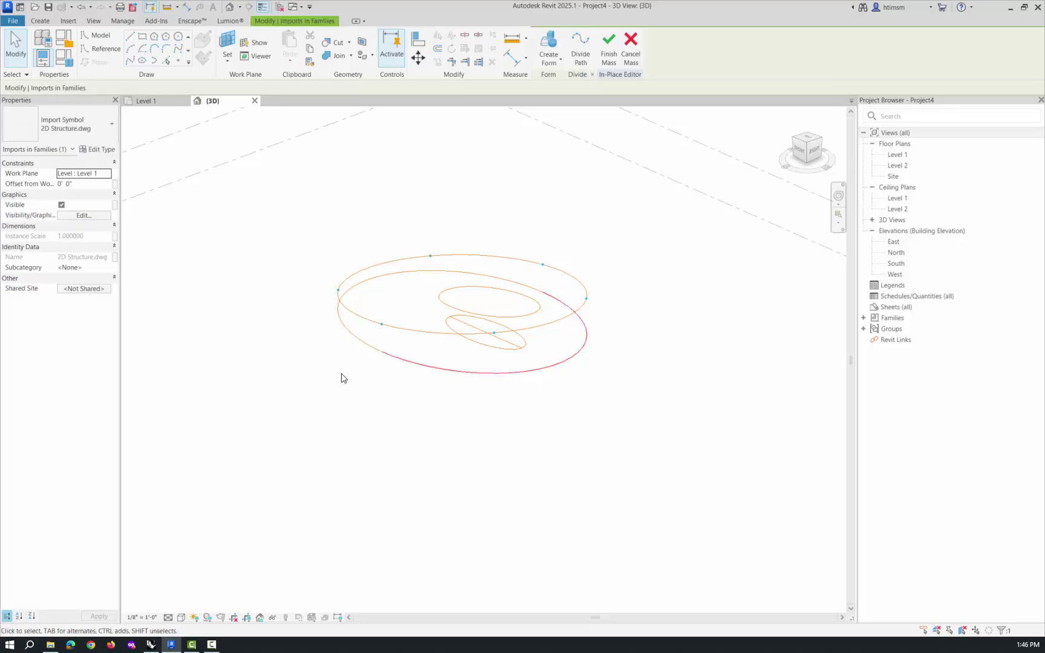
{"action": "key", "text": "Tab"}
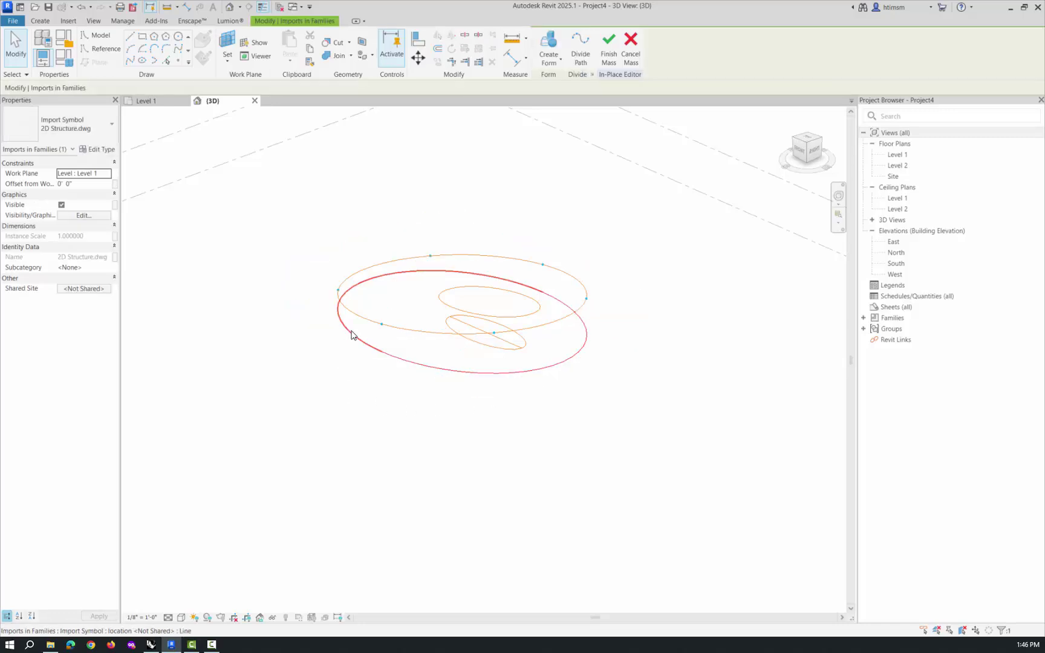
{"action": "left_click", "coordinate": [351, 331], "text": "ctrl"}
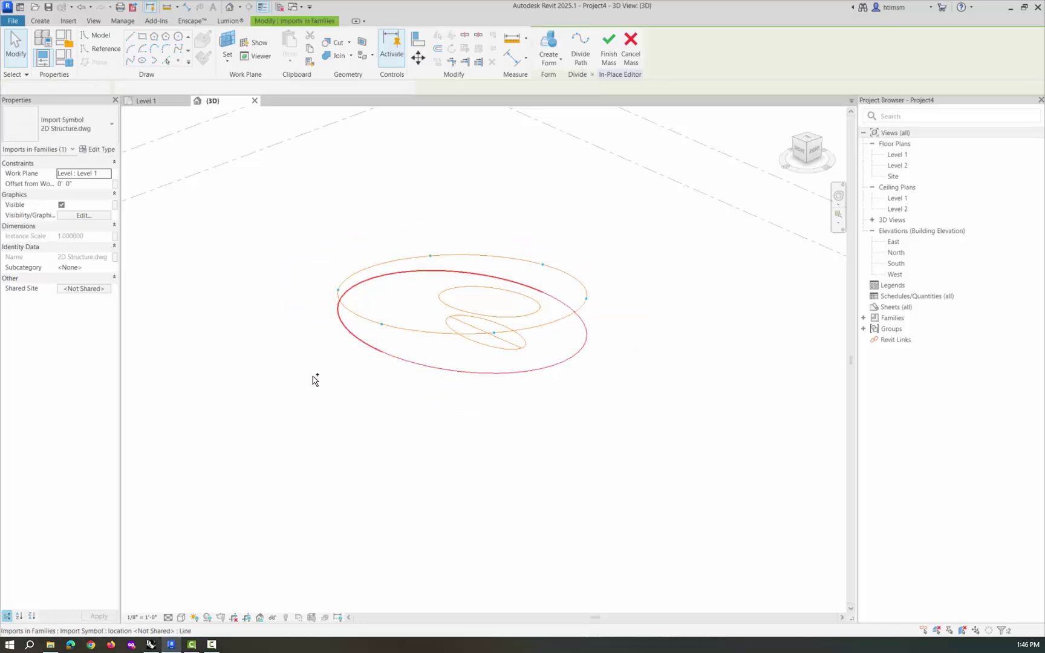
{"action": "left_click", "coordinate": [579, 47]}
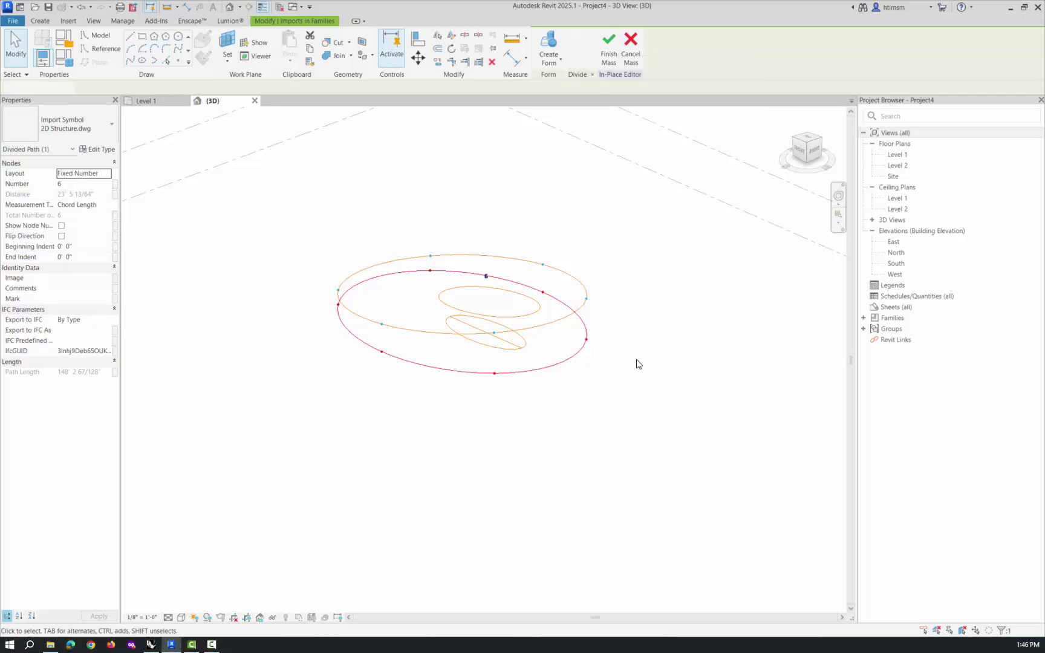
{"action": "key", "text": "Escape"}
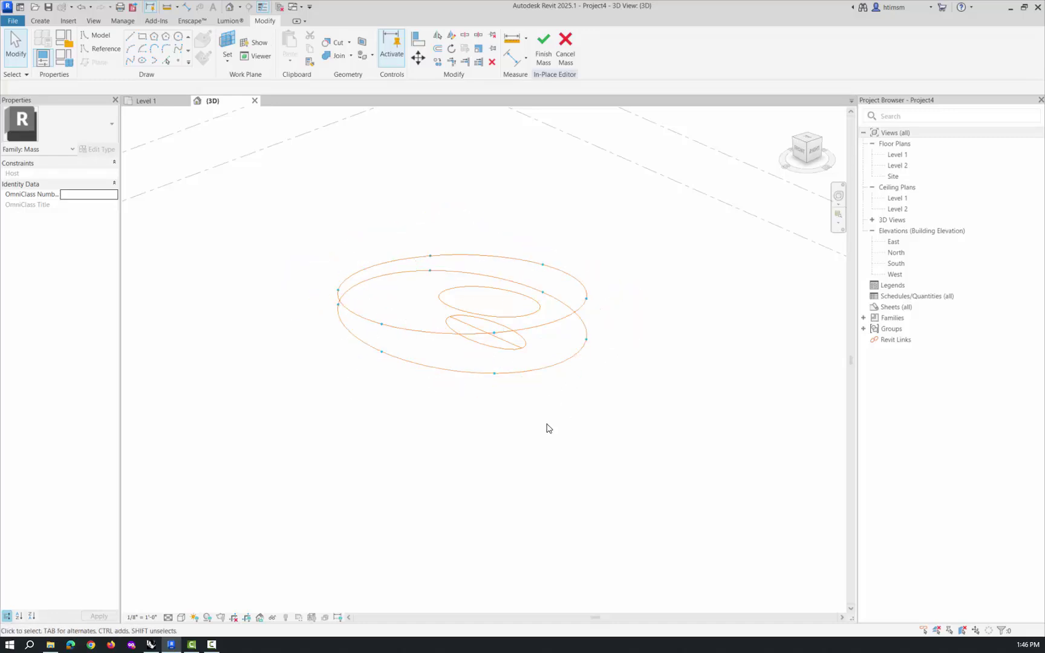
Associate the Number property of both divided paths with a new family type parameter named div.
{"action": "left_click", "coordinate": [550, 370]}
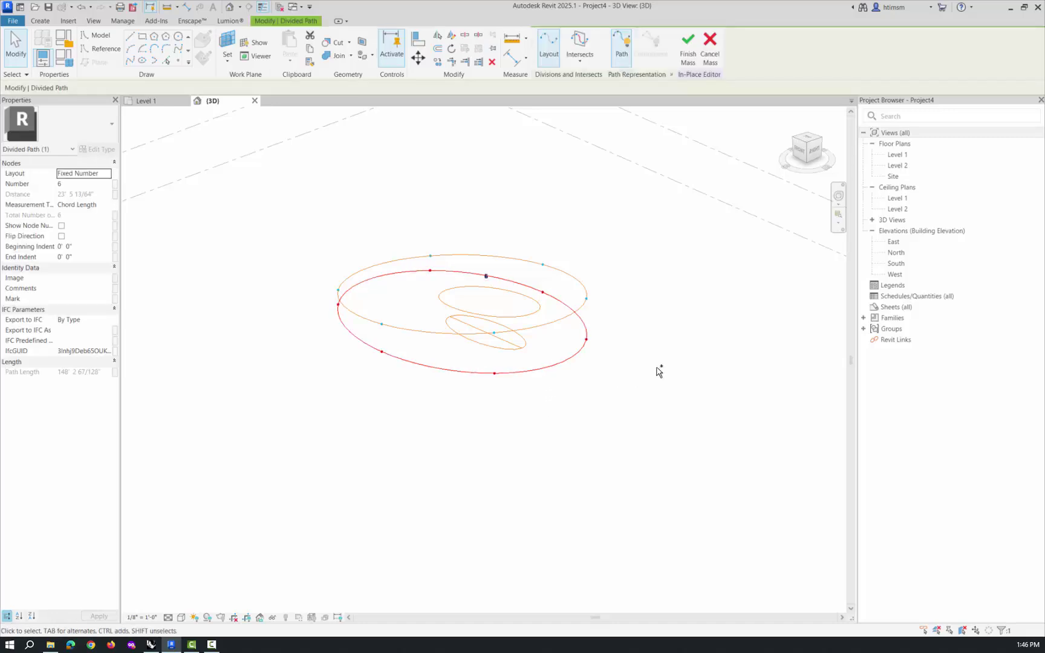
{"action": "left_click", "coordinate": [586, 281], "text": "ctrl"}
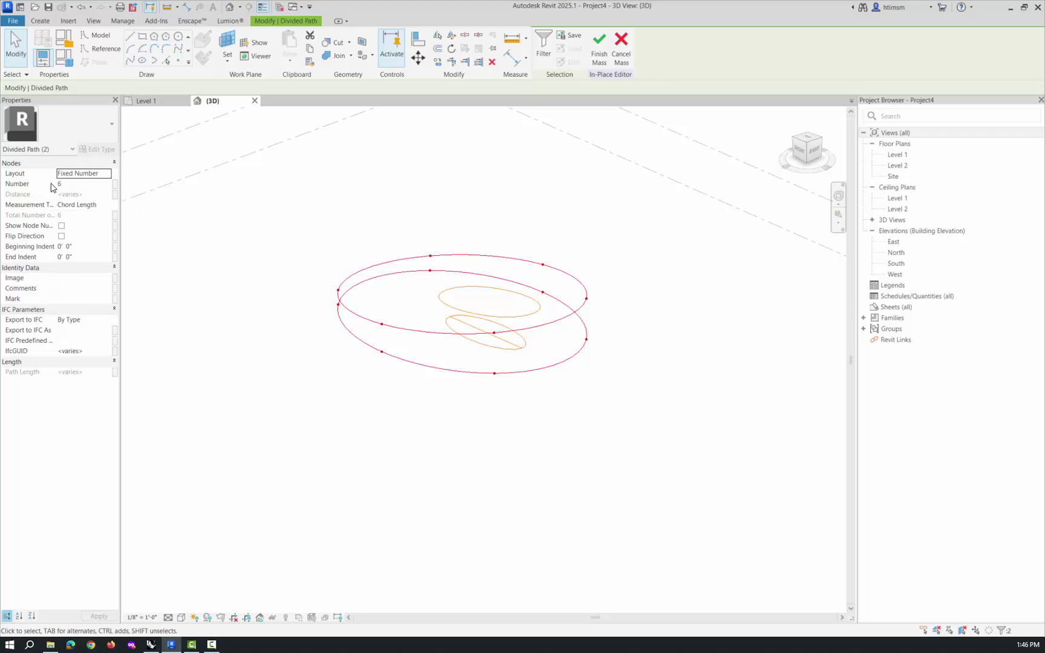
{"action": "left_click", "coordinate": [115, 185]}
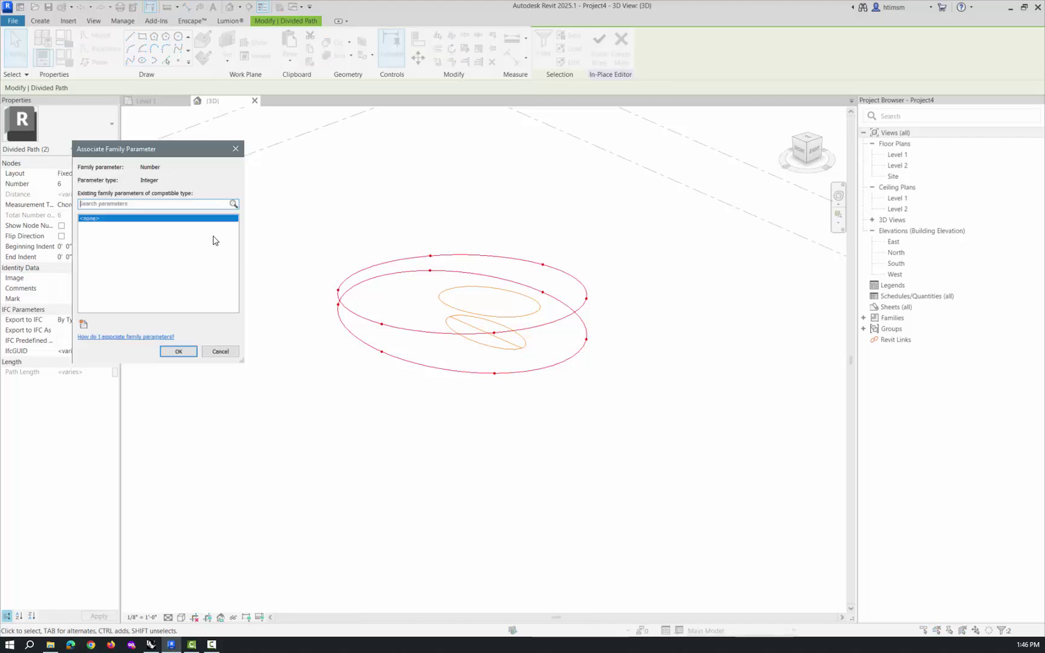
{"action": "left_click", "coordinate": [83, 325]}
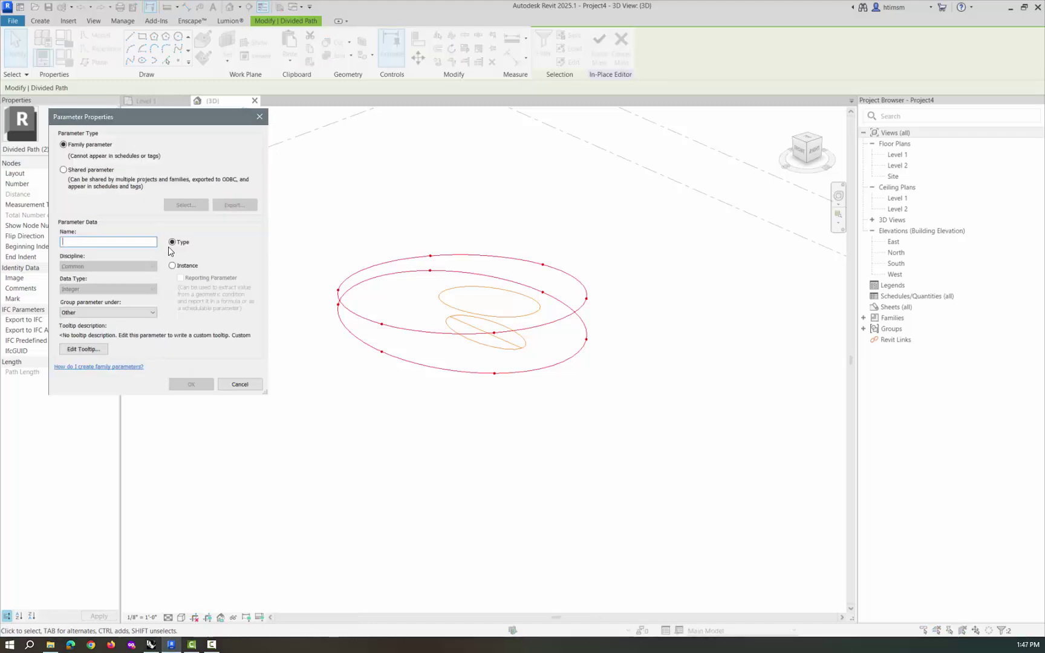
{"action": "type", "text": "div"}
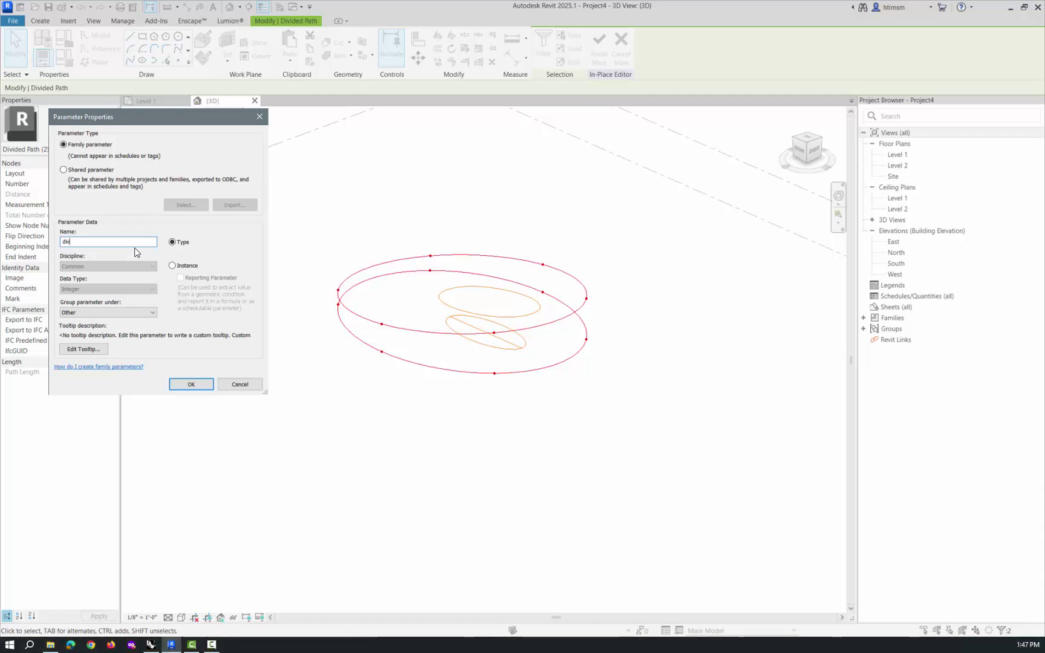
{"action": "left_click", "coordinate": [204, 387]}
{"action": "left_click", "coordinate": [178, 351]}
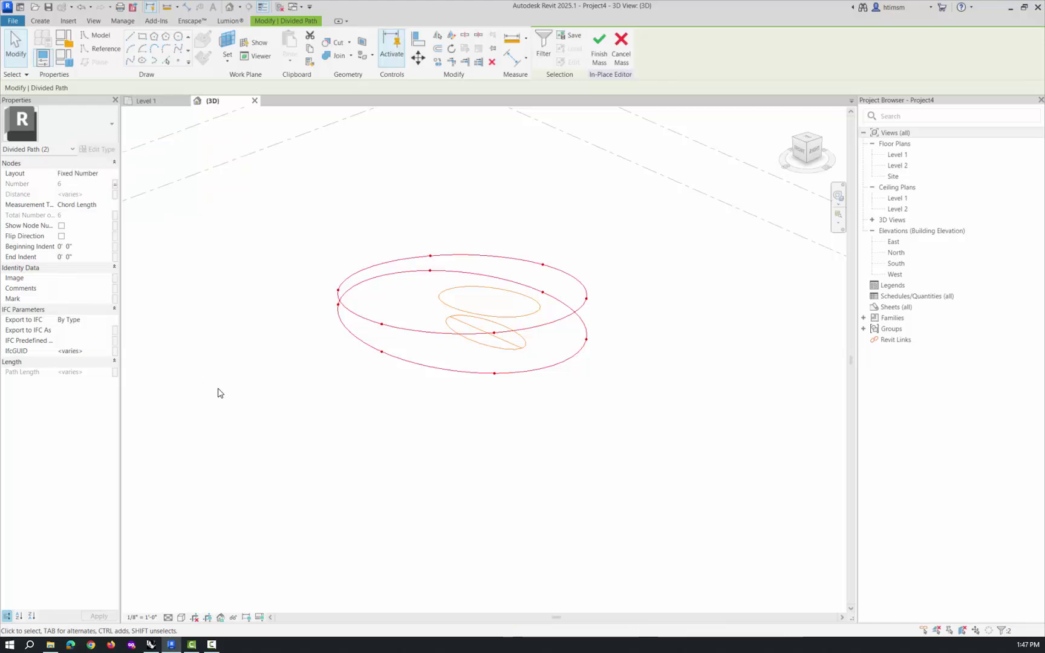
{"action": "left_click", "coordinate": [220, 393]}
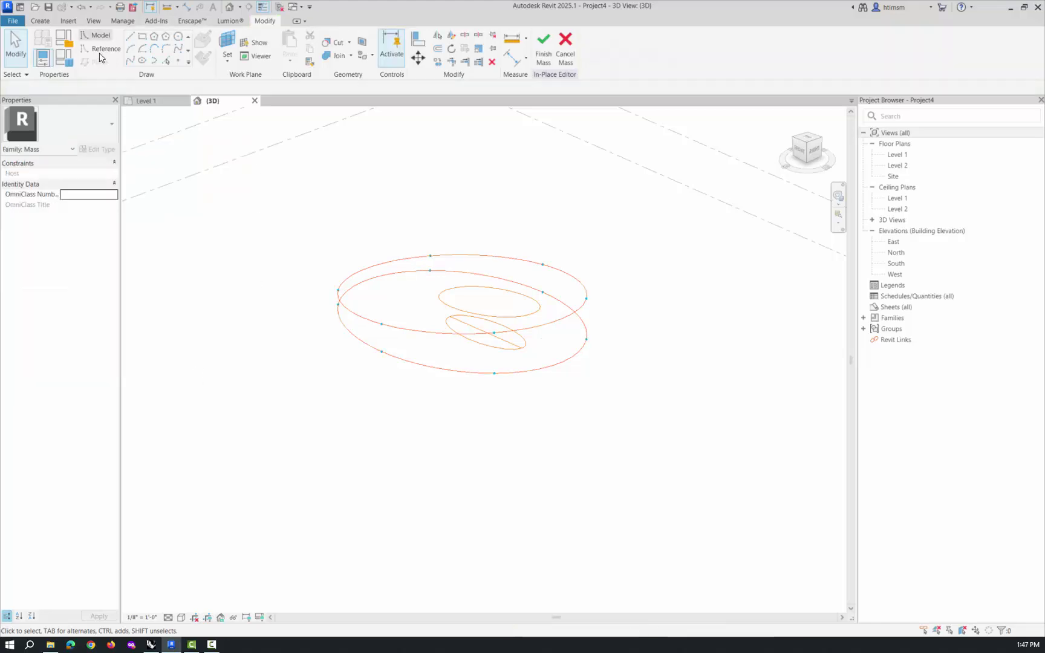
Increase the div parameter's value in the family types to add more nodes to both outer ellipses.
{"action": "left_click", "coordinate": [67, 61]}
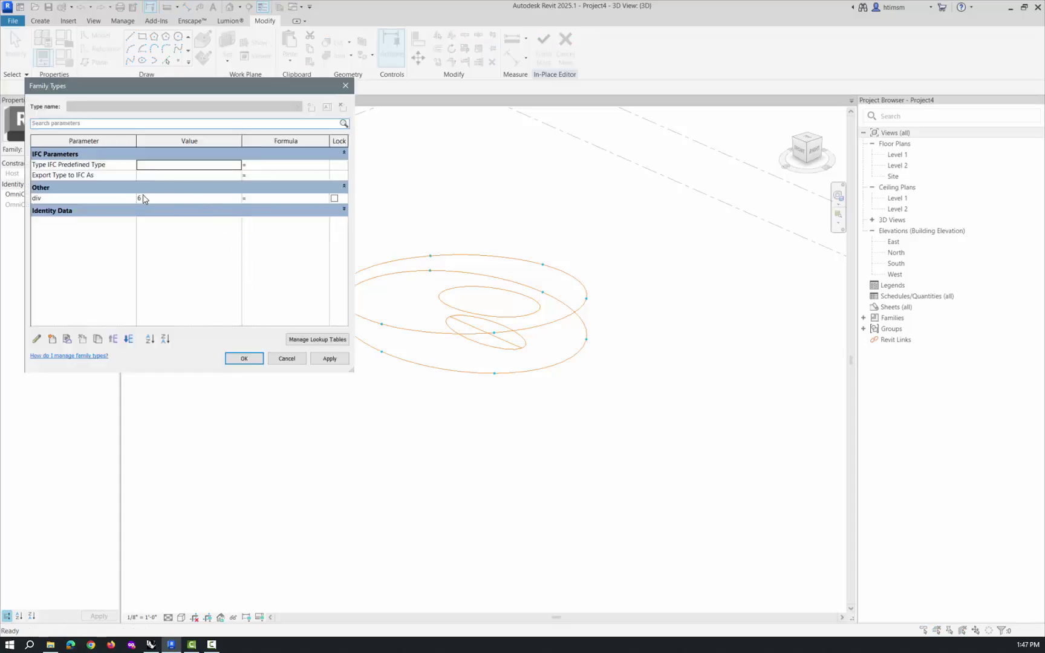
{"action": "left_click", "coordinate": [155, 200]}
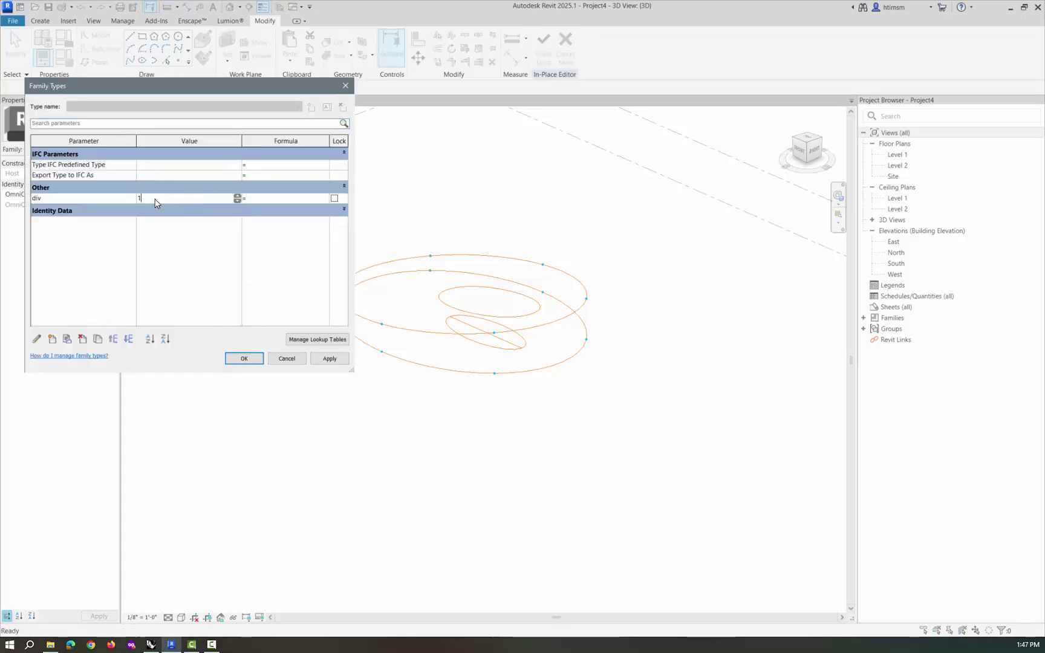
{"action": "type", "text": "1"}
{"action": "left_click", "coordinate": [245, 359]}
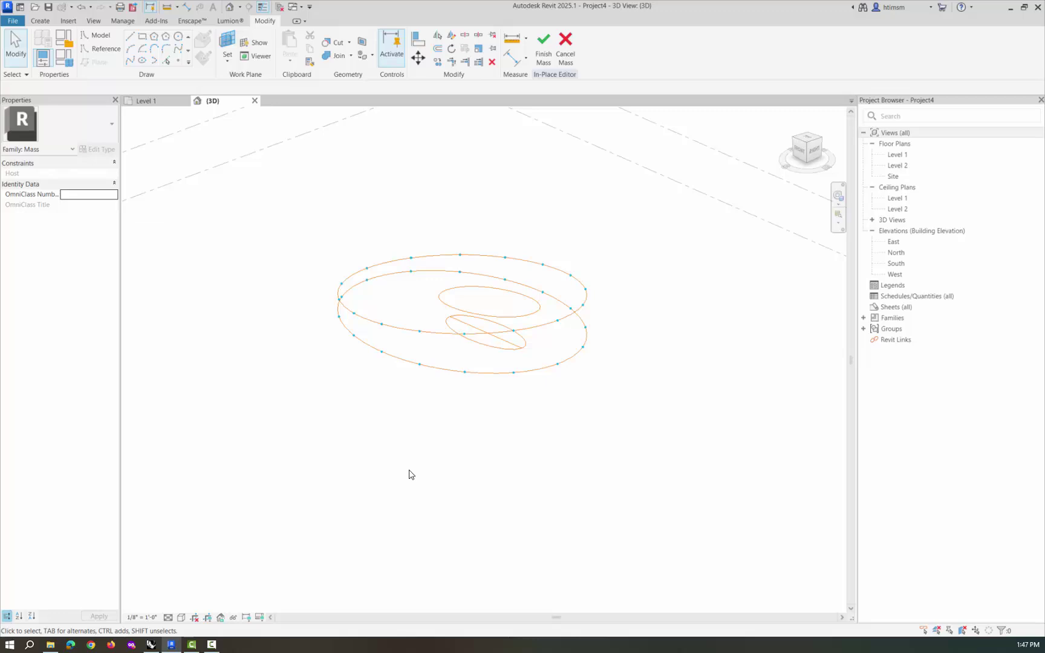